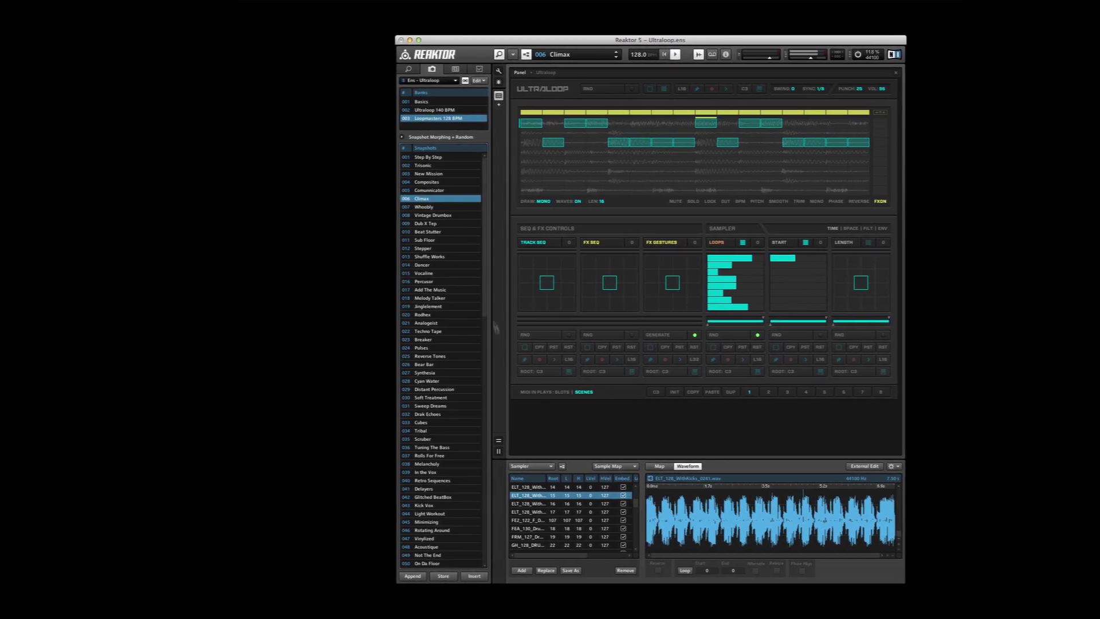
Audition Analogeist, Jinglelement, Melody Talker, Sweep Dreams, Synthesia and Acoustique, then load 004 Composites.
click(463, 324)
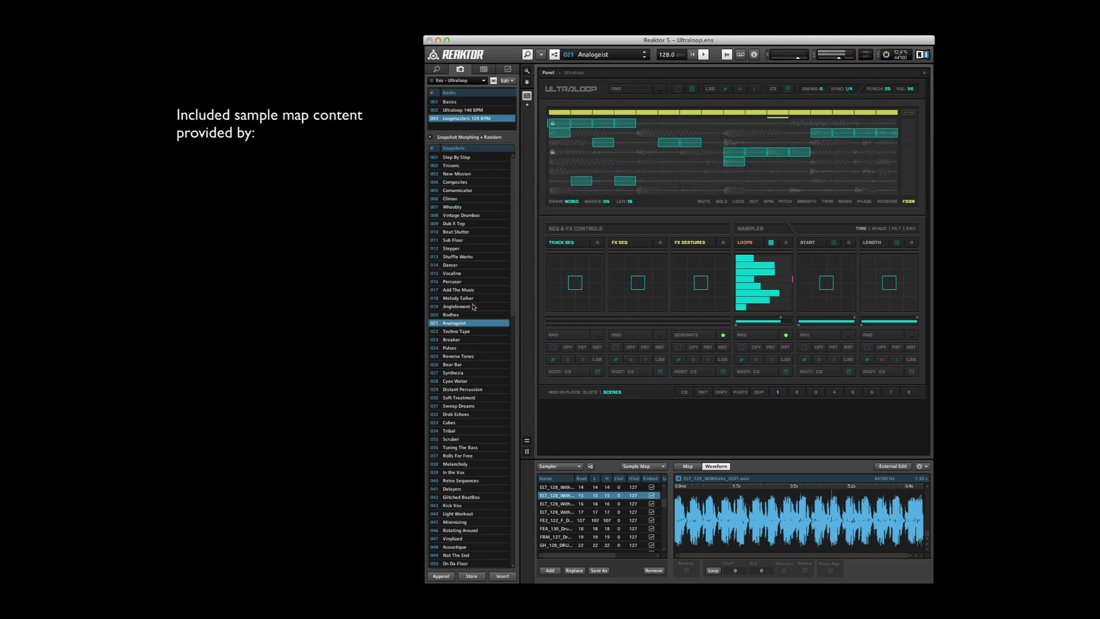
click(473, 307)
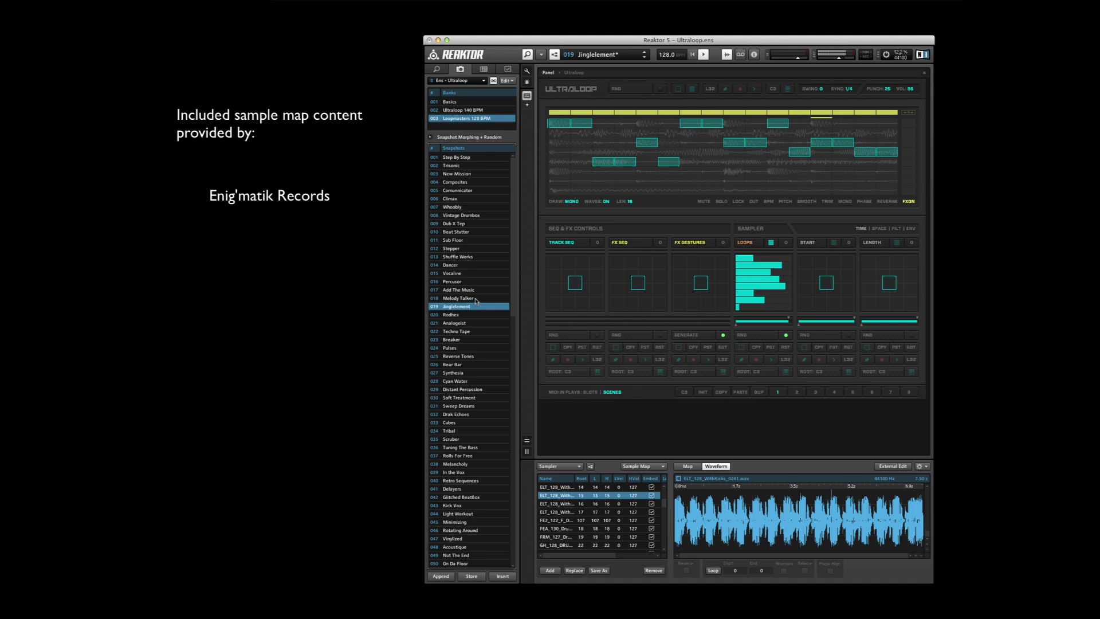
click(475, 299)
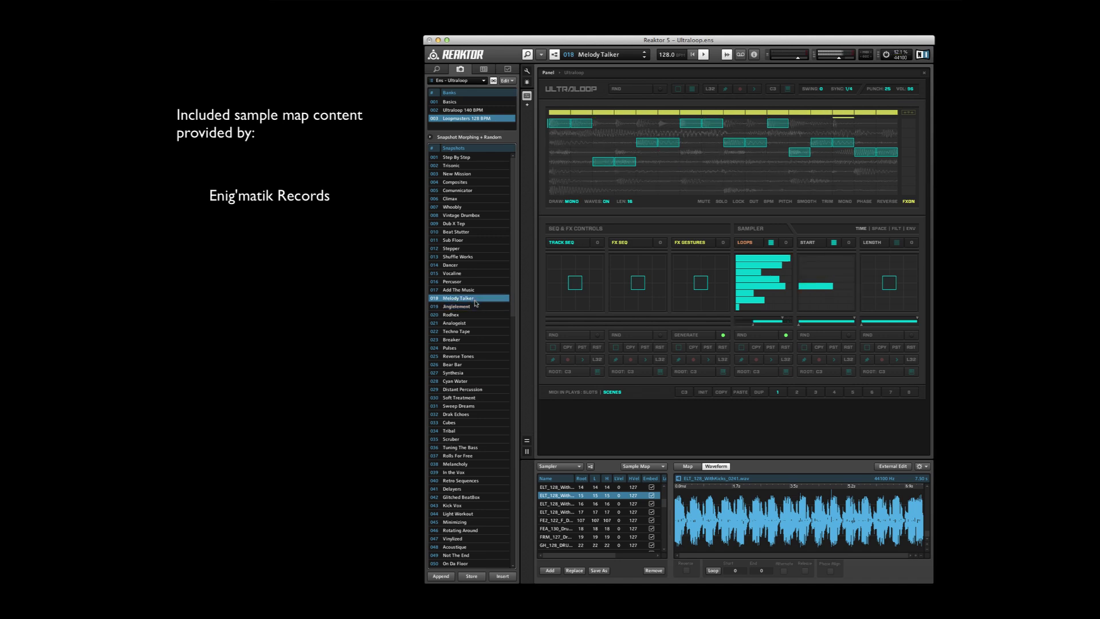
click(473, 407)
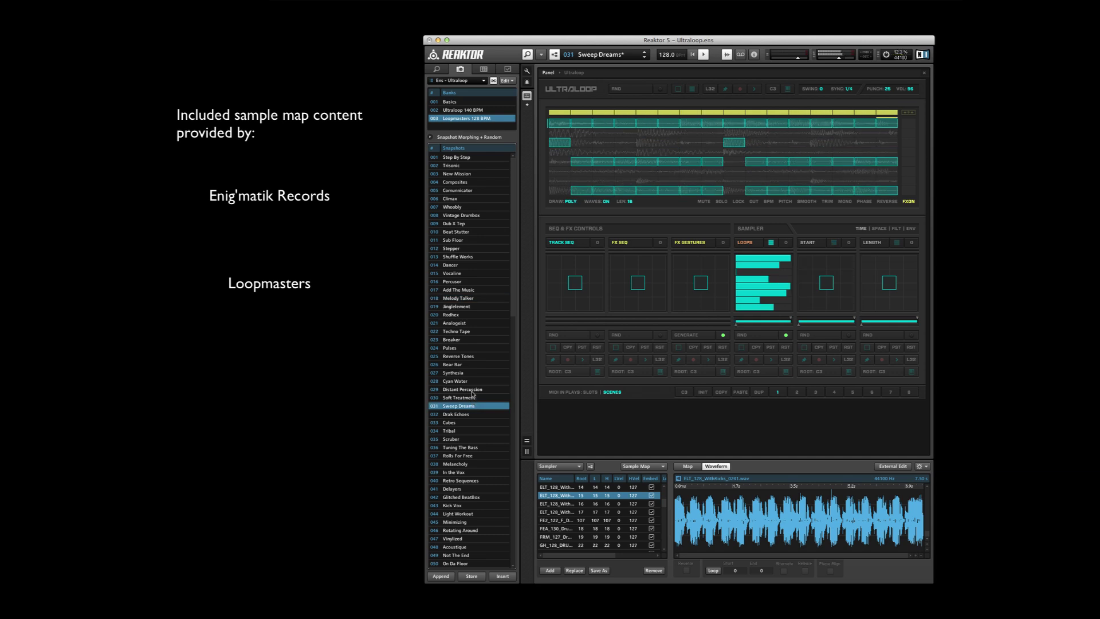
click(471, 373)
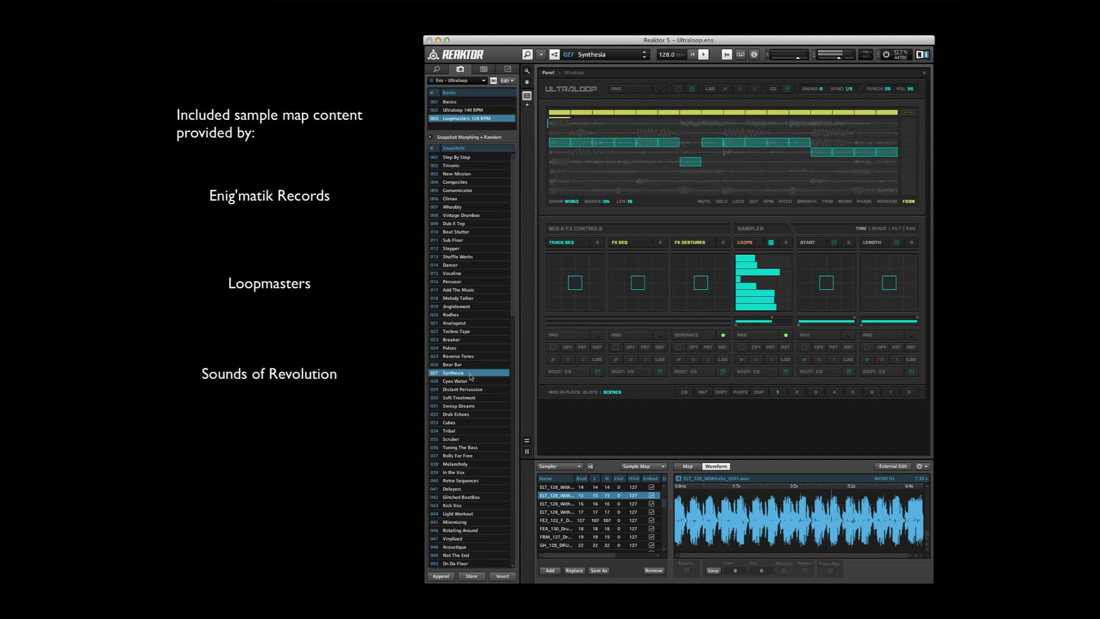
click(467, 546)
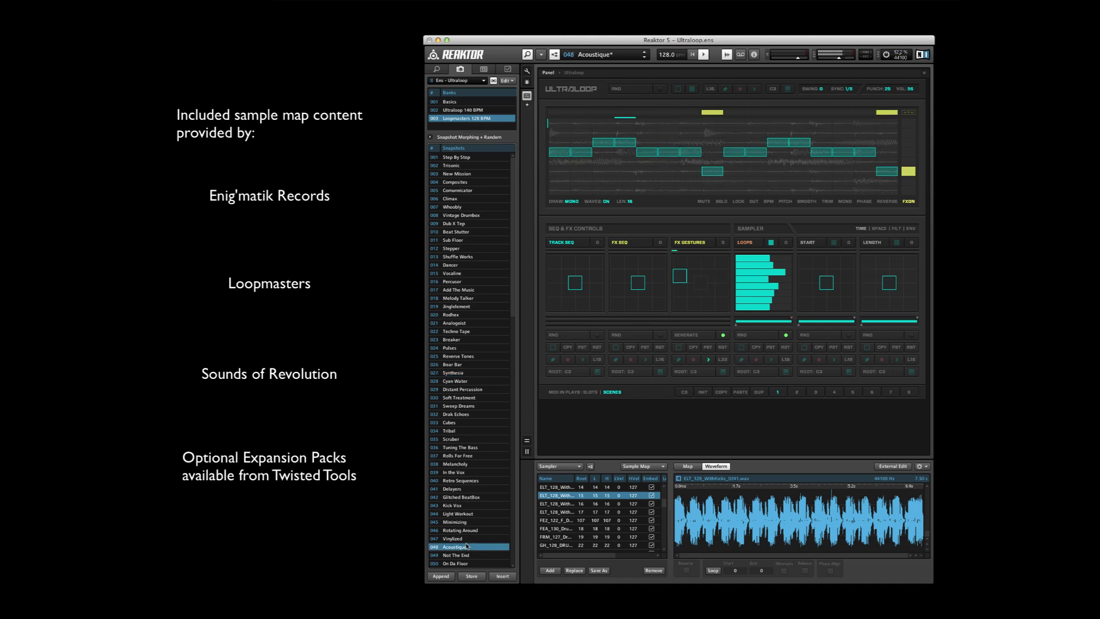
click(471, 182)
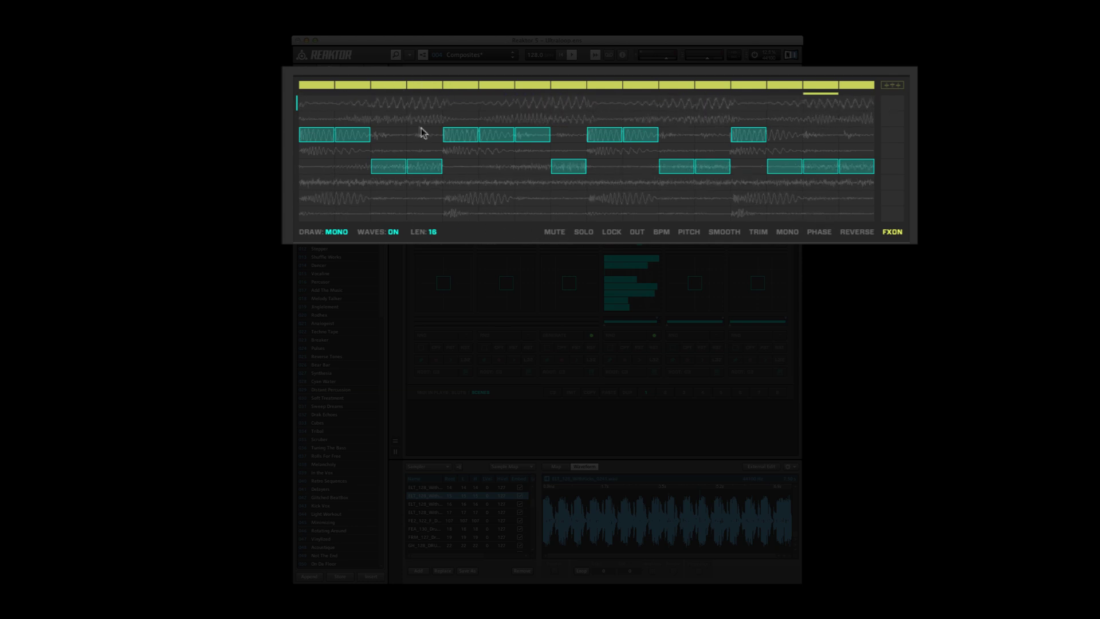
Redraw the 16-step MONO pattern so slices scatter across every loop lane, opening on the bottom lane.
click(343, 105)
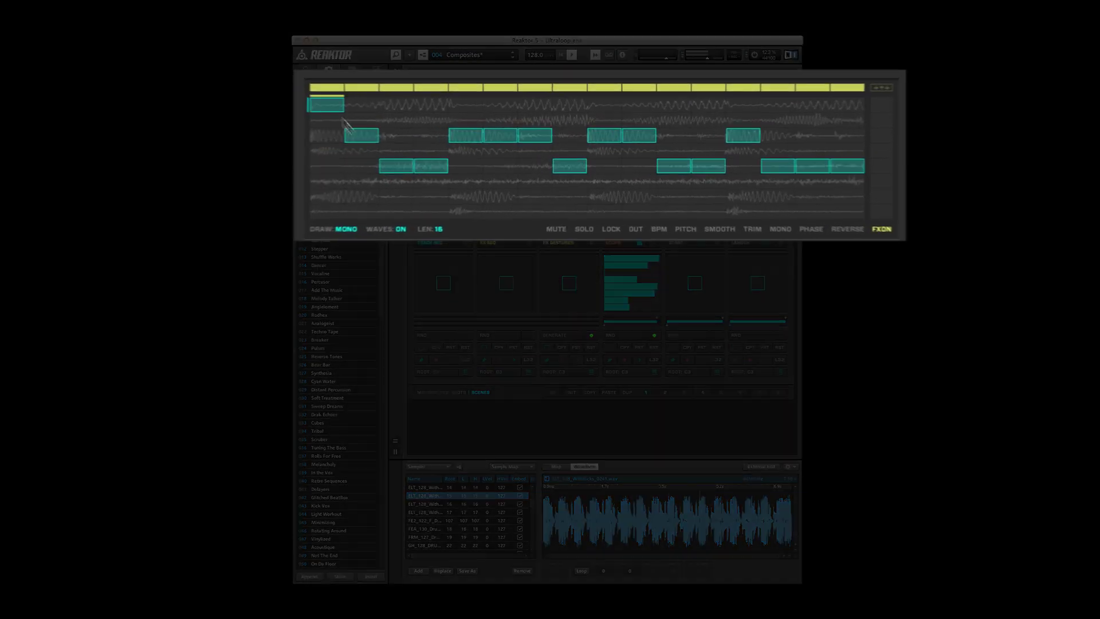
mouse_move(745, 166)
mouse_down()
mouse_move(788, 189)
mouse_move(851, 116)
mouse_up()
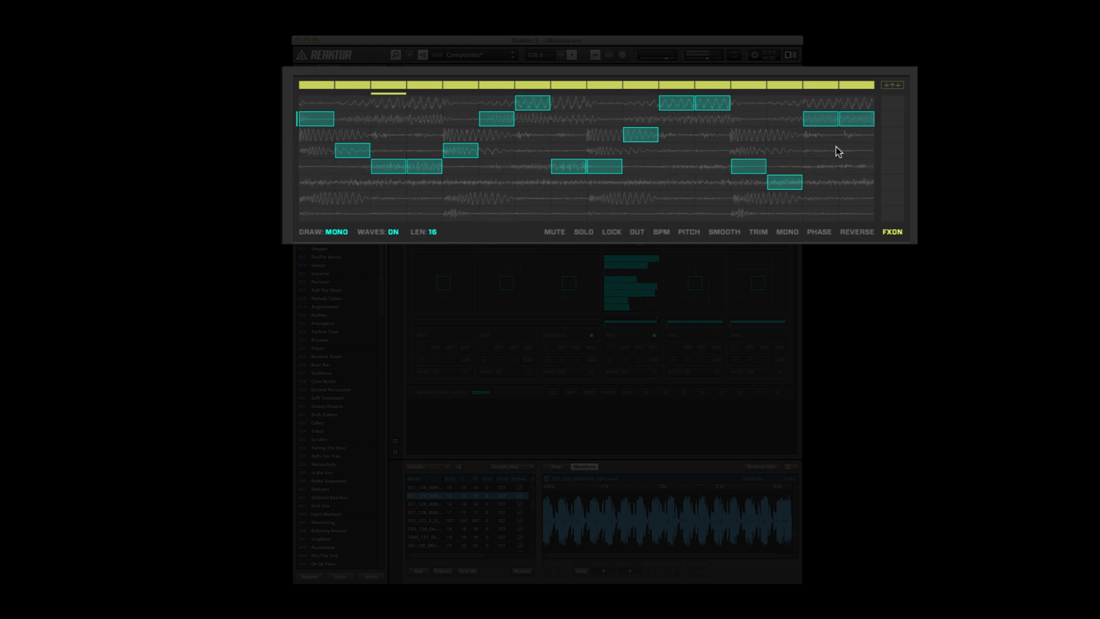
mouse_move(858, 216)
mouse_down()
mouse_move(812, 309)
mouse_move(427, 234)
mouse_move(329, 234)
mouse_up()
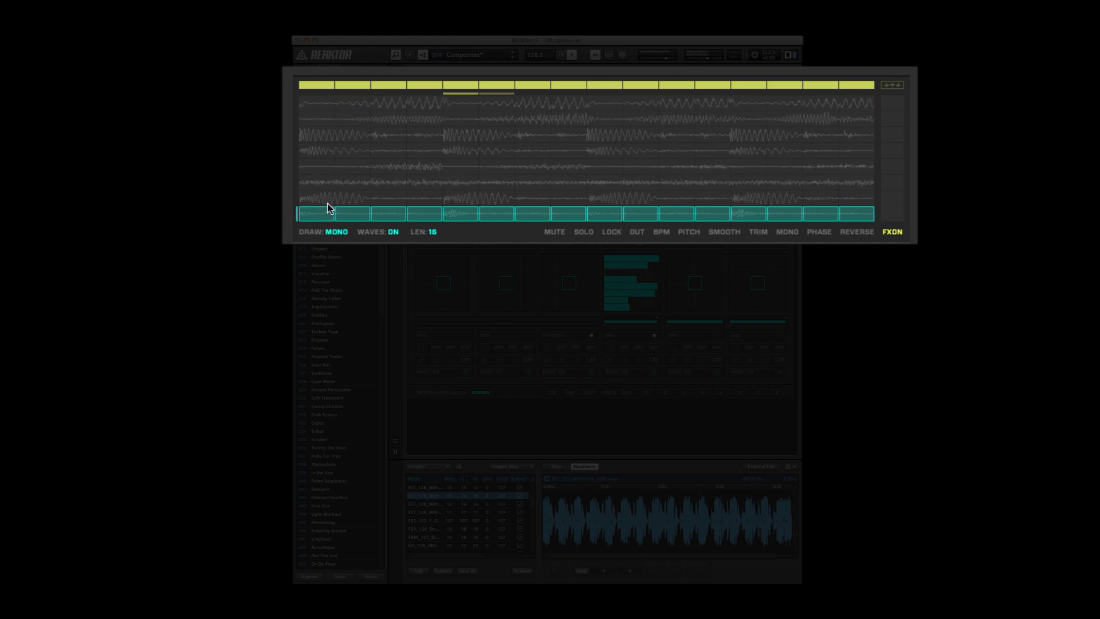
mouse_move(392, 172)
mouse_down()
mouse_move(449, 133)
mouse_move(568, 196)
mouse_move(676, 118)
mouse_move(754, 149)
mouse_move(795, 189)
mouse_move(854, 118)
mouse_up()
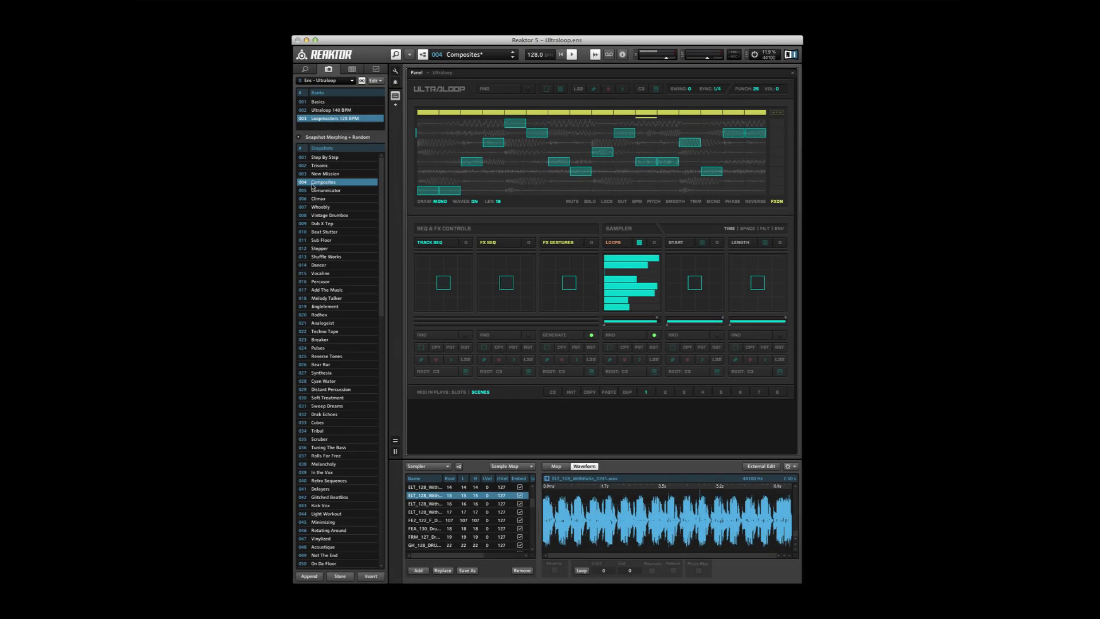
Reload 004 Composites to restore its pattern and check the sampler's SPACE, FILT, ENV and TIME pages.
click(312, 184)
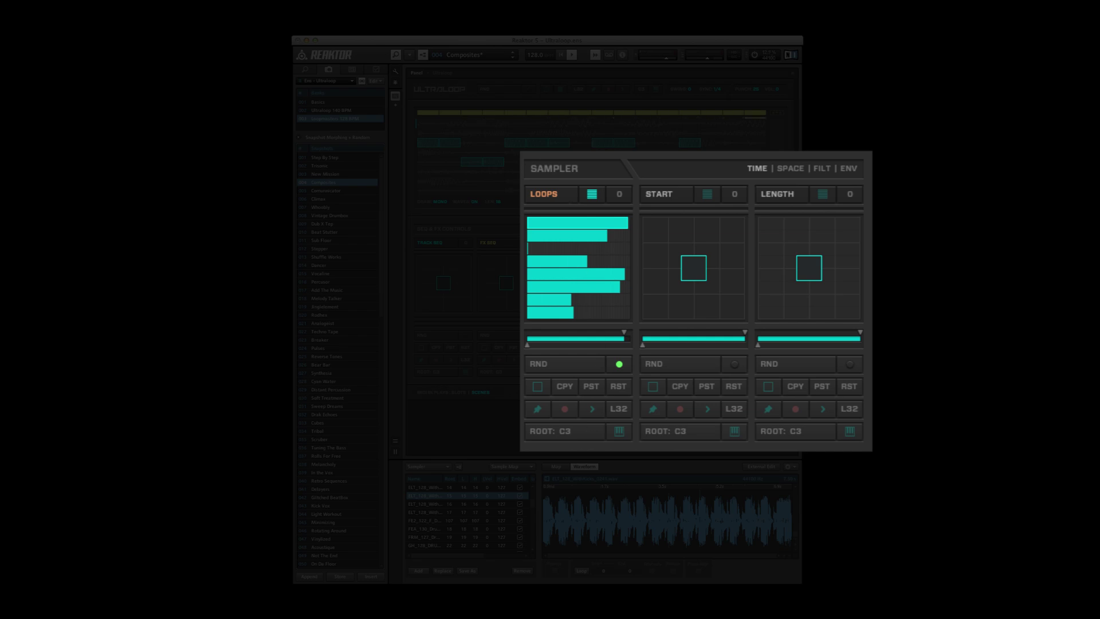
click(796, 170)
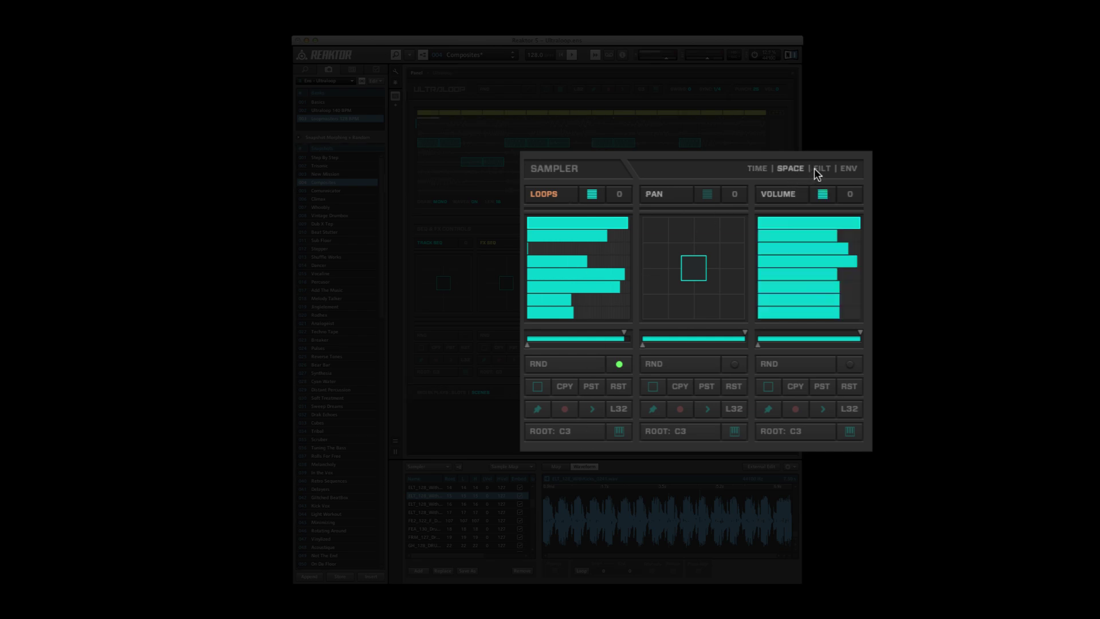
click(817, 172)
click(848, 171)
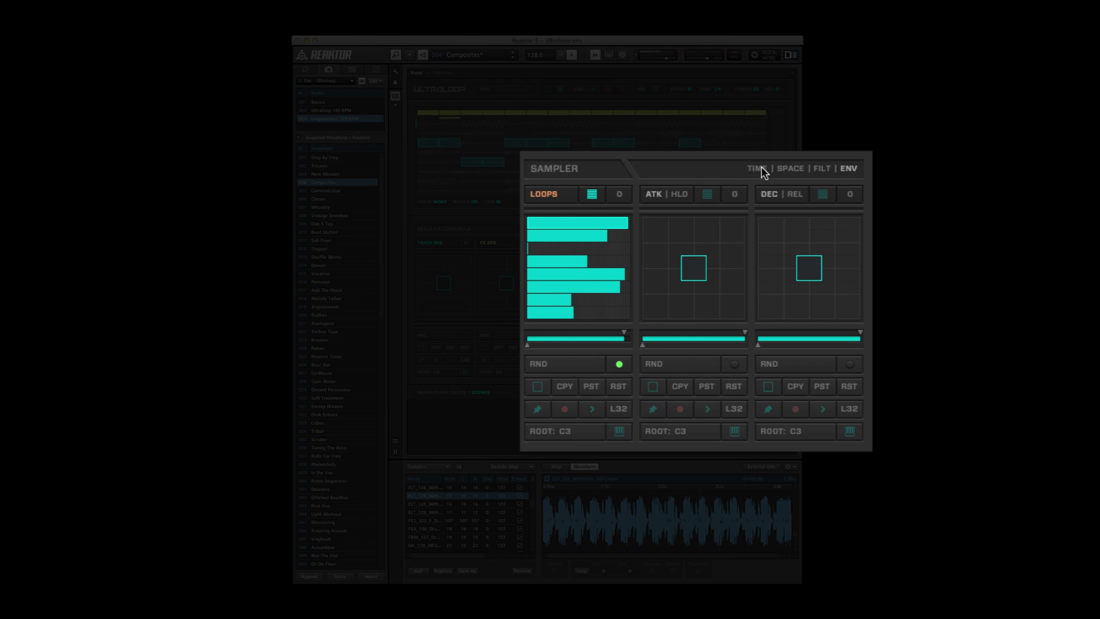
click(757, 169)
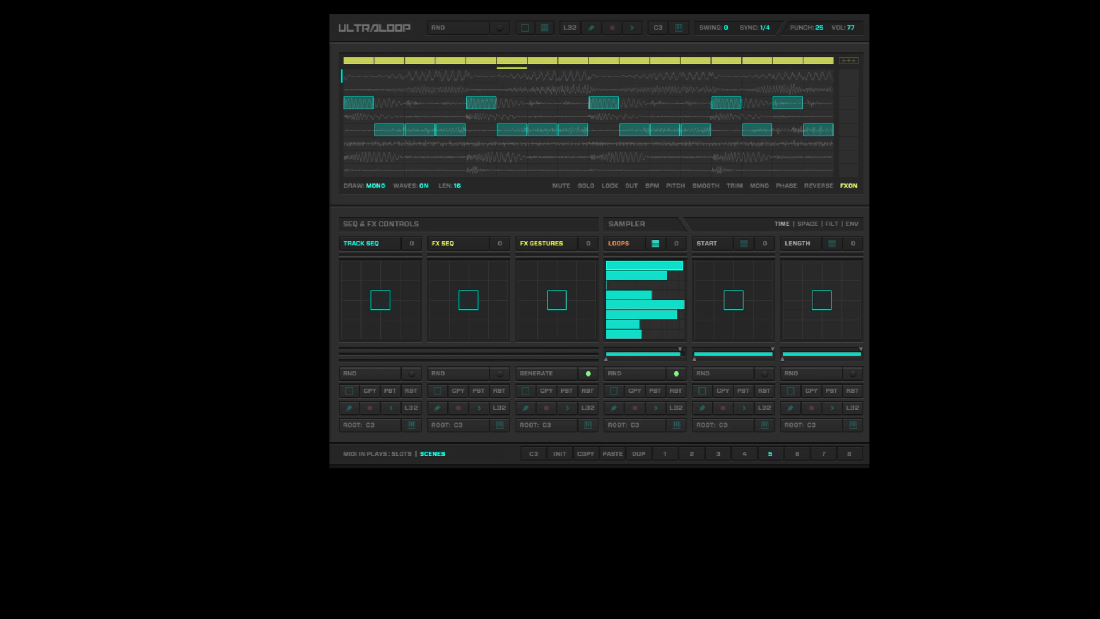
click(831, 224)
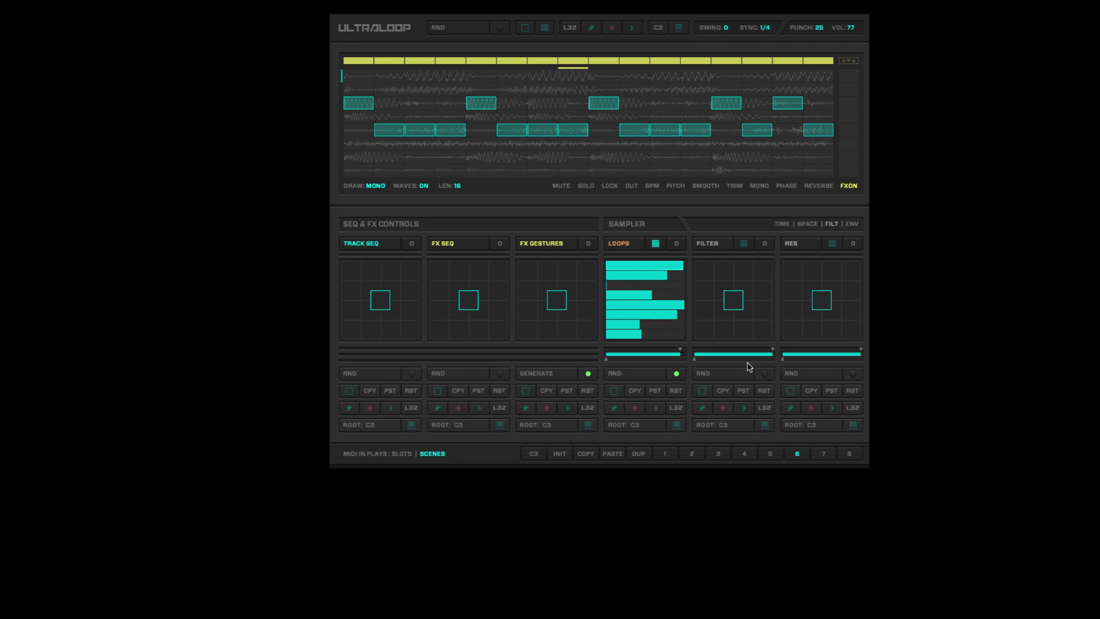
click(784, 224)
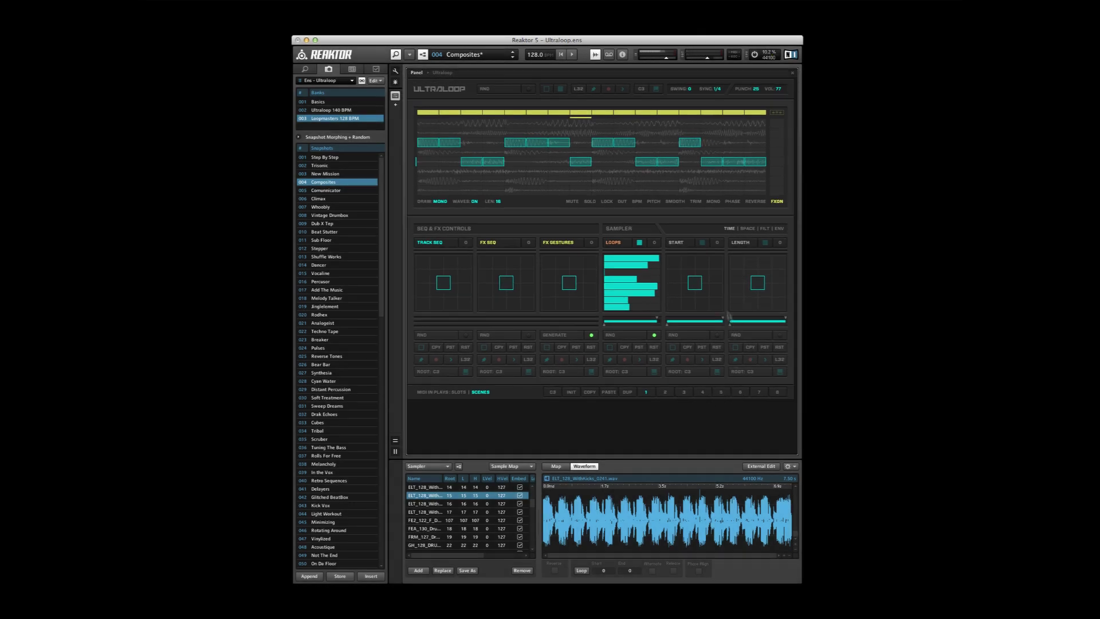
Clear the gate row, put all 16 steps on the top loop lane, and start playback.
click(764, 228)
click(730, 229)
click(429, 113)
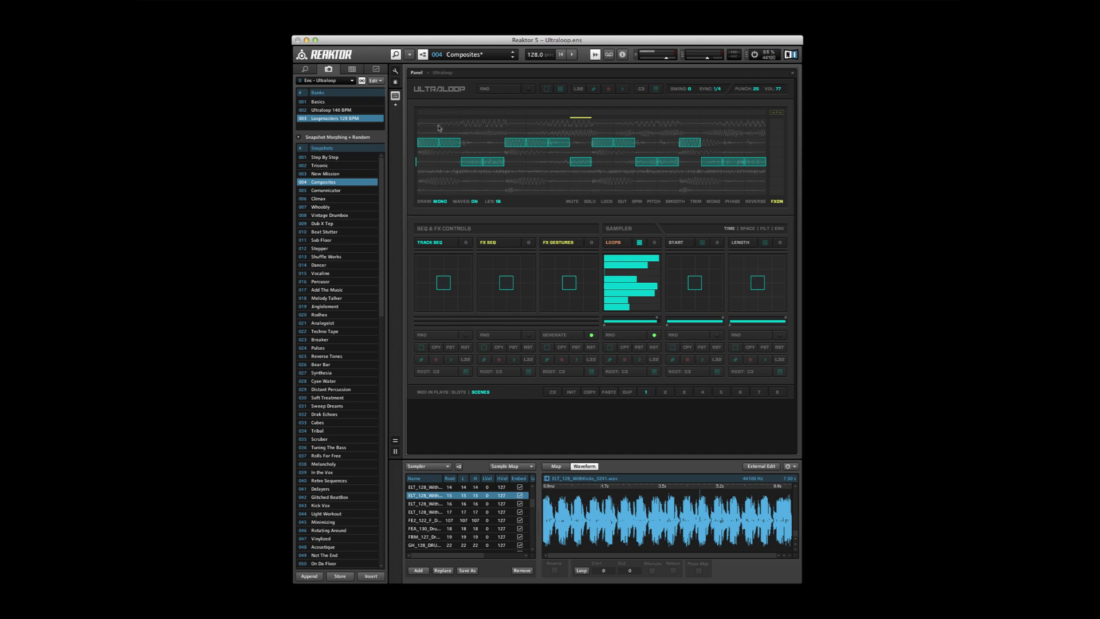
drag(428, 126, 760, 118)
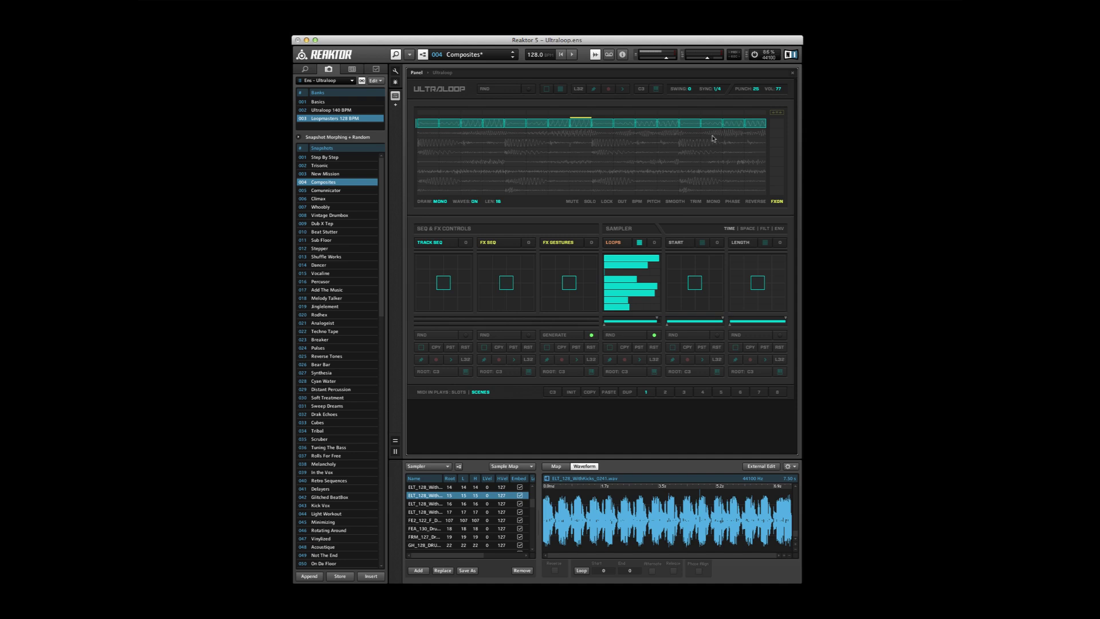
key(space)
key(space)
Shorten the first bar of the sampler's Loops sequence slightly.
mouse_move(619, 224)
mouse_down()
mouse_move(524, 225)
mouse_move(607, 226)
mouse_up()
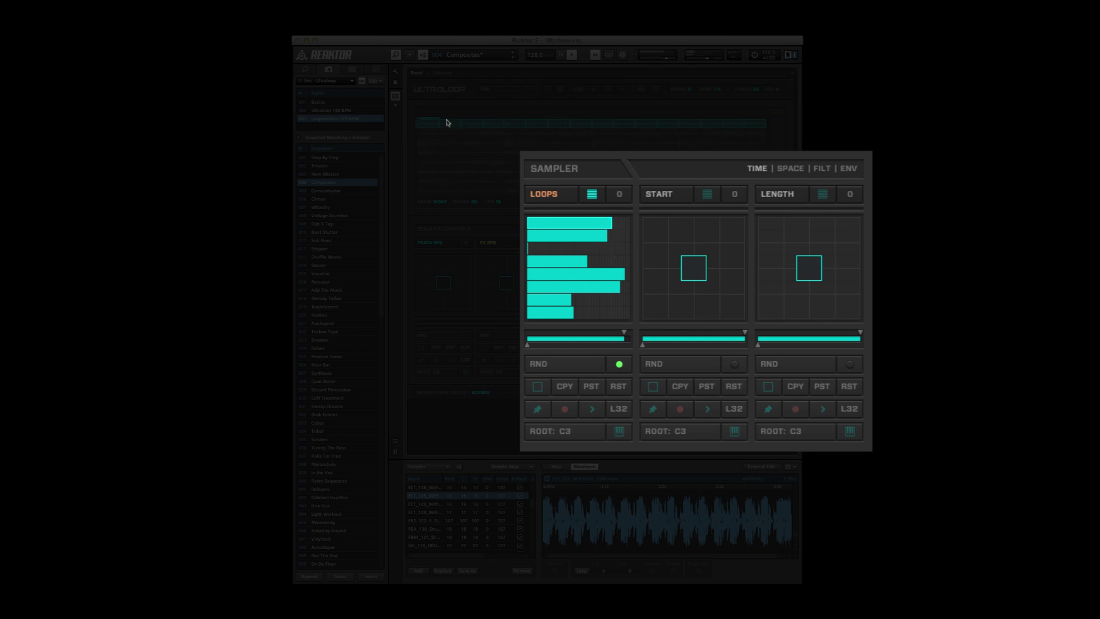
Try per-step pan values and several random pan fills, then reset the pan sequence to empty.
click(788, 169)
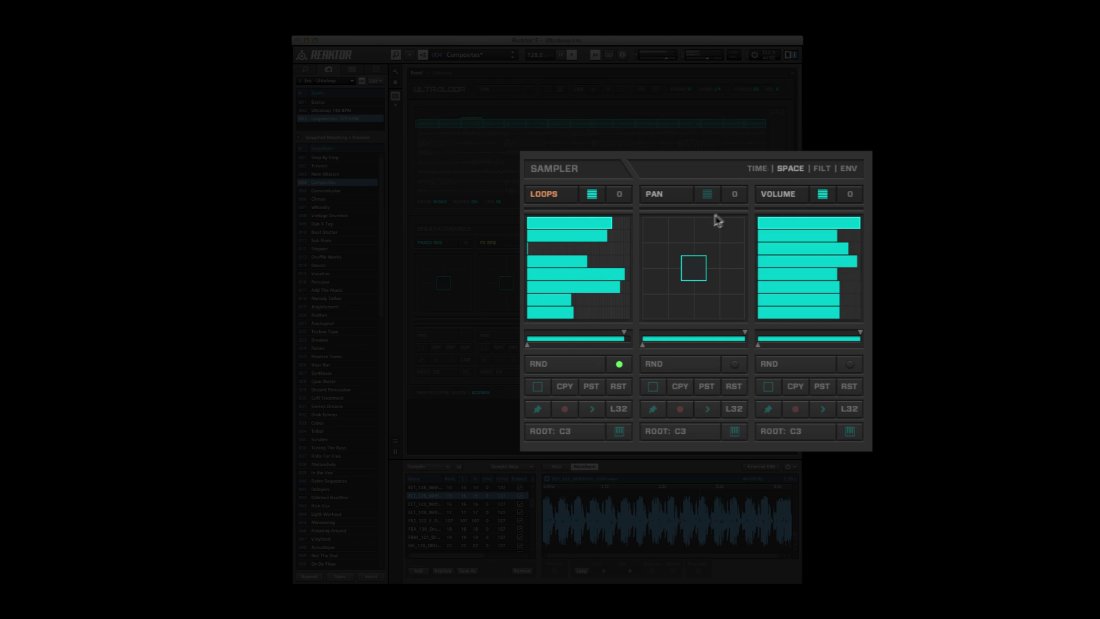
click(707, 193)
click(654, 223)
drag(632, 230, 728, 232)
click(730, 387)
click(671, 370)
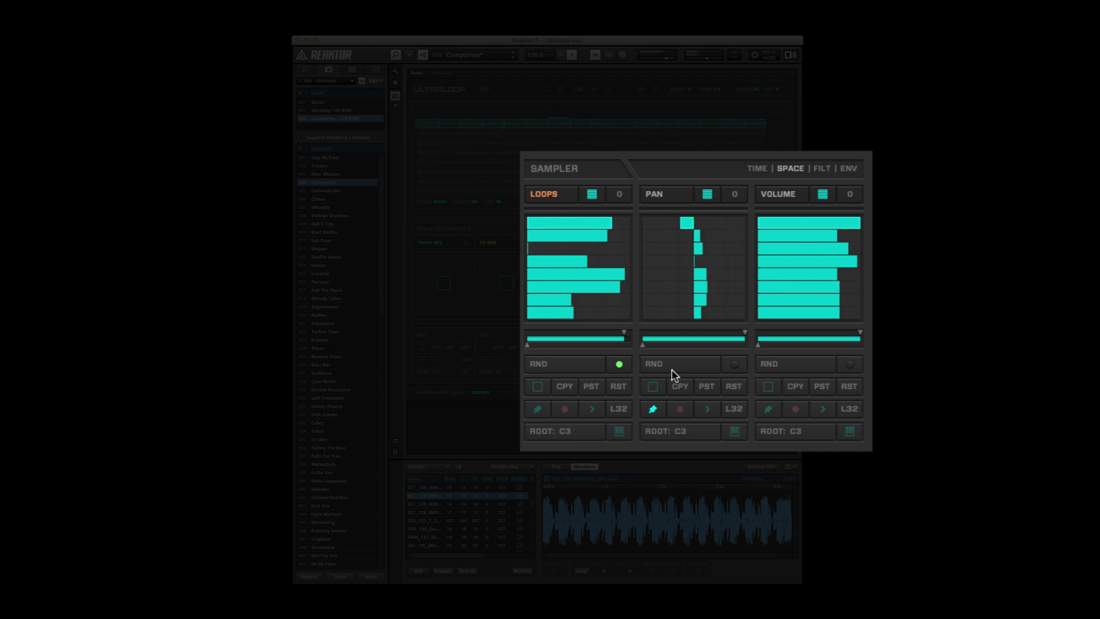
click(671, 369)
click(674, 366)
click(674, 366)
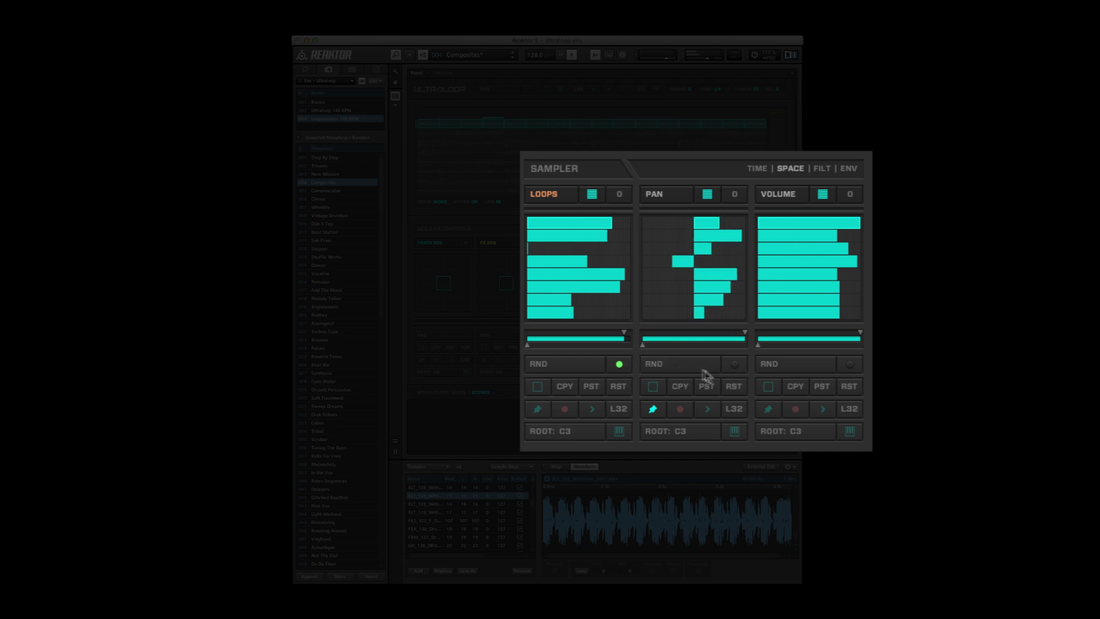
click(736, 386)
Set the first filter step to 64, then reset the filter amount to zero.
click(819, 170)
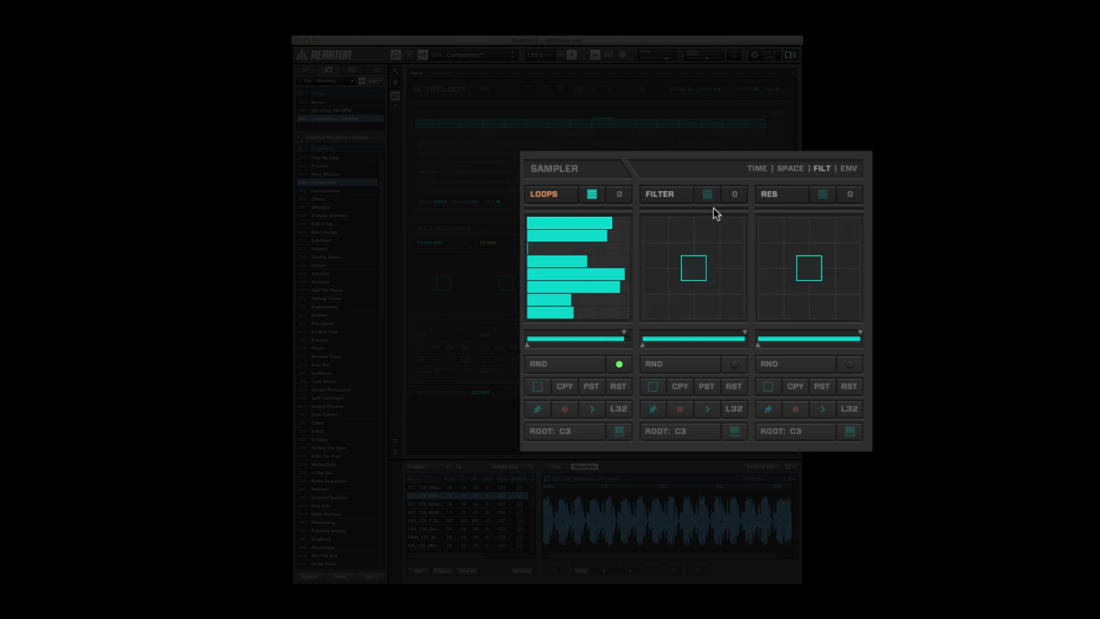
drag(714, 207, 682, 223)
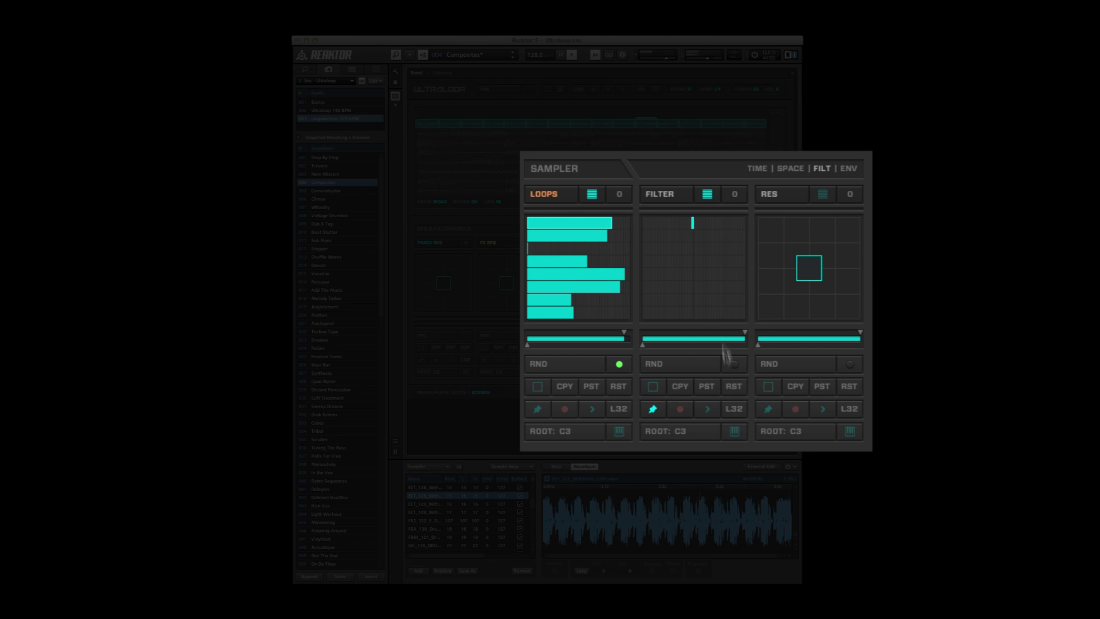
click(733, 385)
Switch decay/release to per-step bars and shorten the first decay step.
click(850, 169)
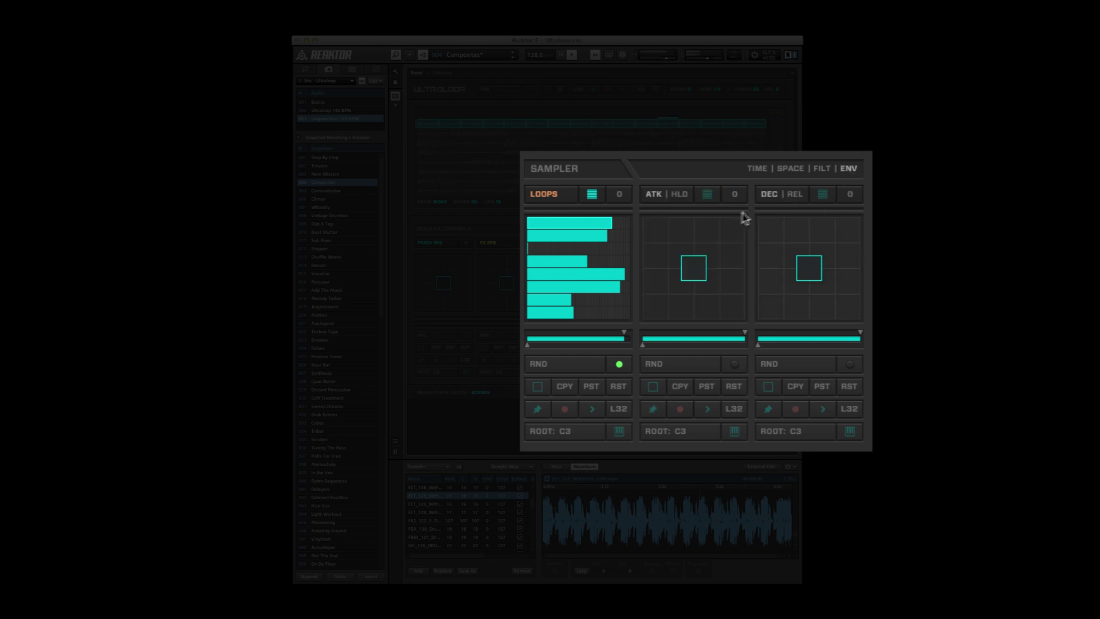
click(823, 194)
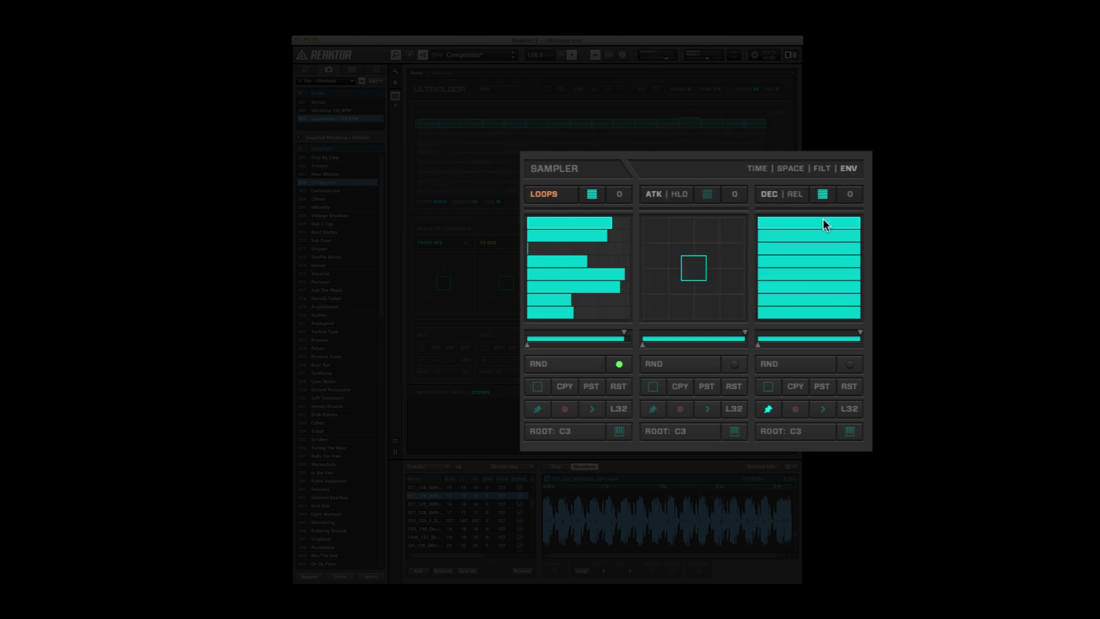
drag(823, 224, 769, 222)
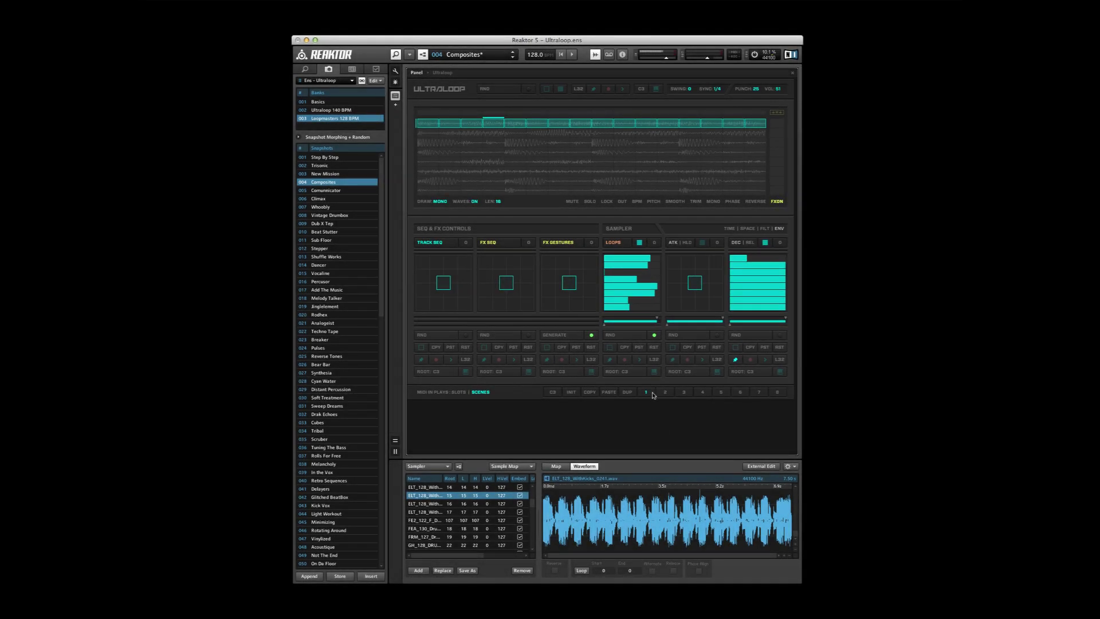
Restore the first decay step to full length and make the top loop lane play reversed.
click(627, 392)
drag(746, 261, 807, 253)
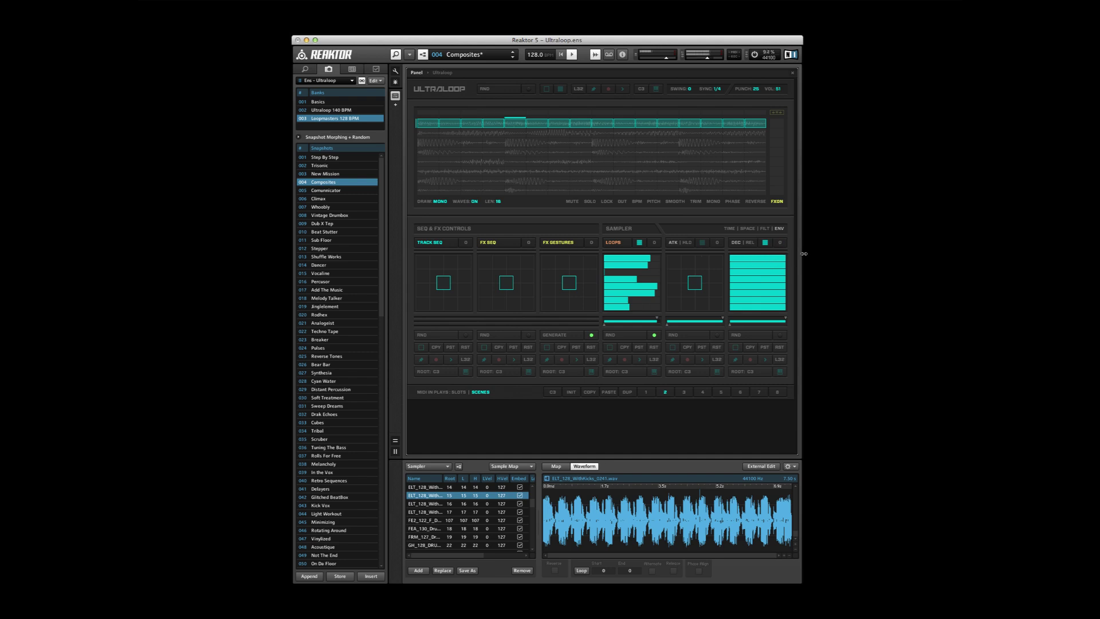
click(774, 125)
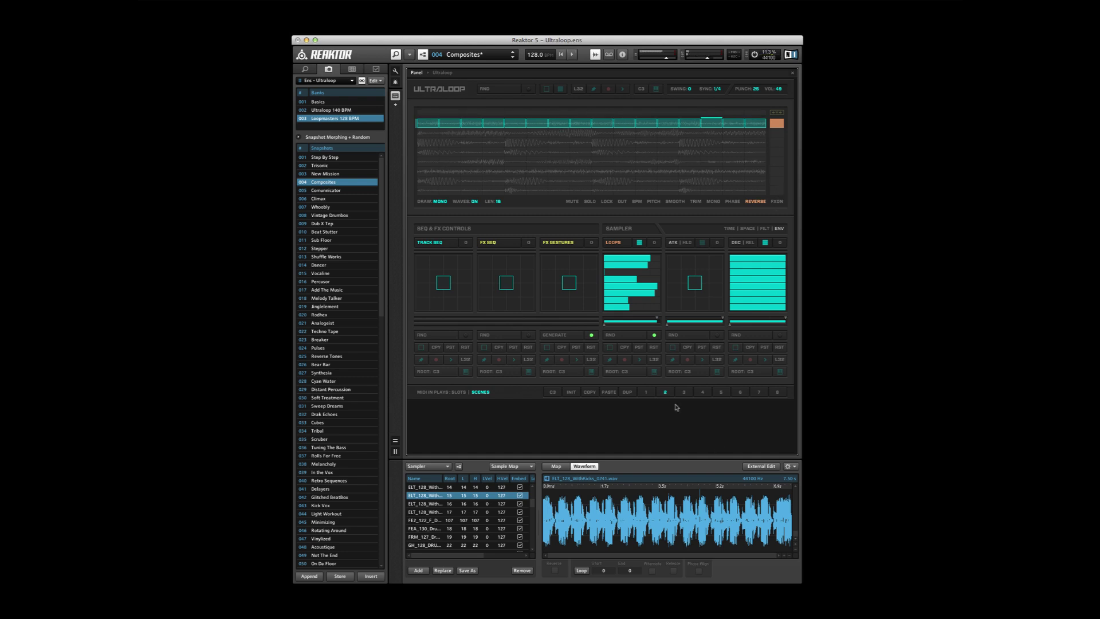
click(631, 393)
Copy the current scene into scene 3 and move several top-lane steps to a lower lane.
click(684, 393)
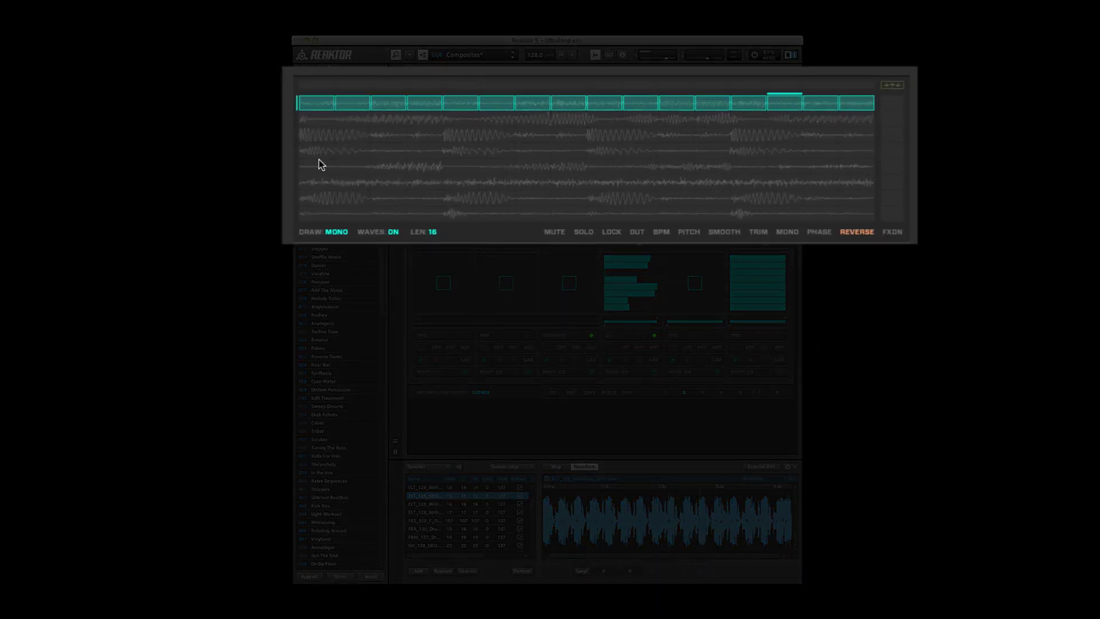
click(314, 197)
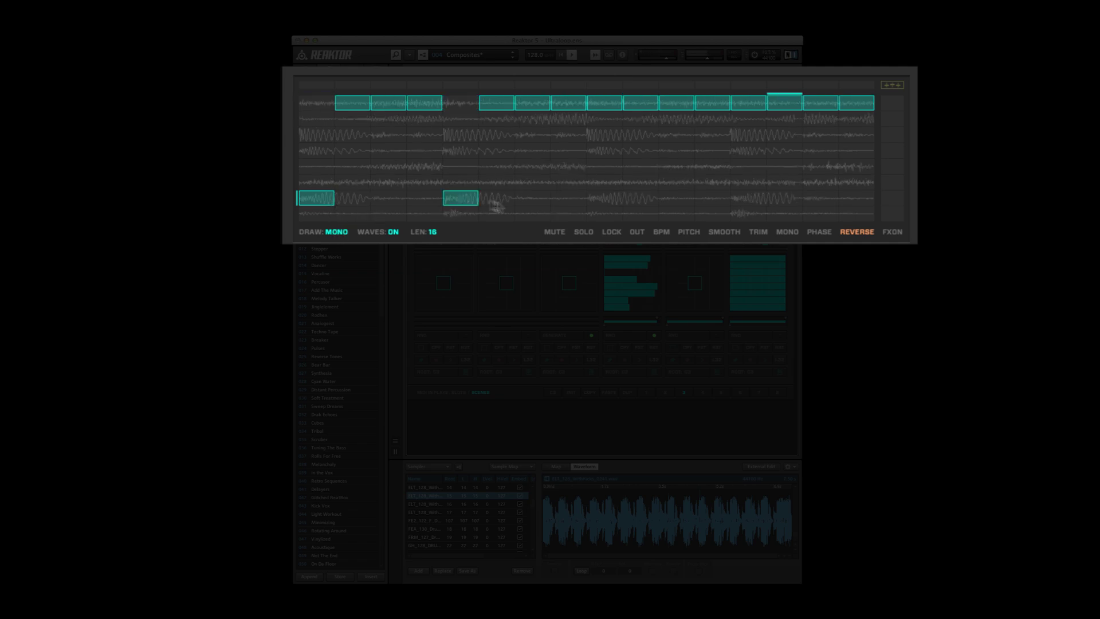
click(607, 199)
click(750, 200)
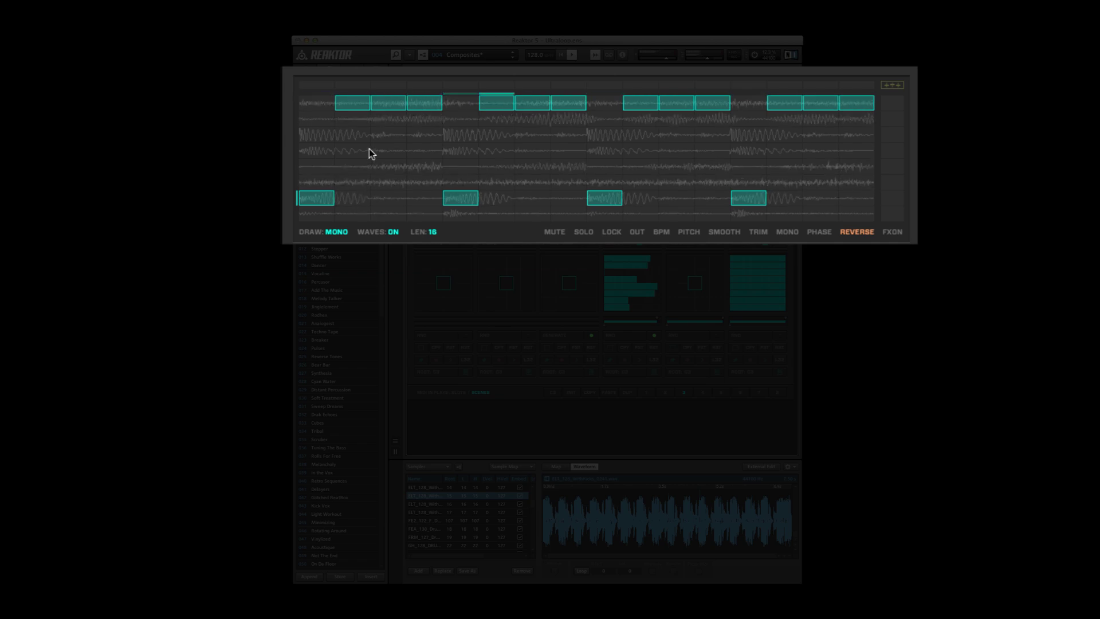
Move steps 3–4, 7–8, 11–12, 15–16 to the fourth lane and steps 2, 6, 10, 14 to the bottom.
drag(373, 151, 422, 152)
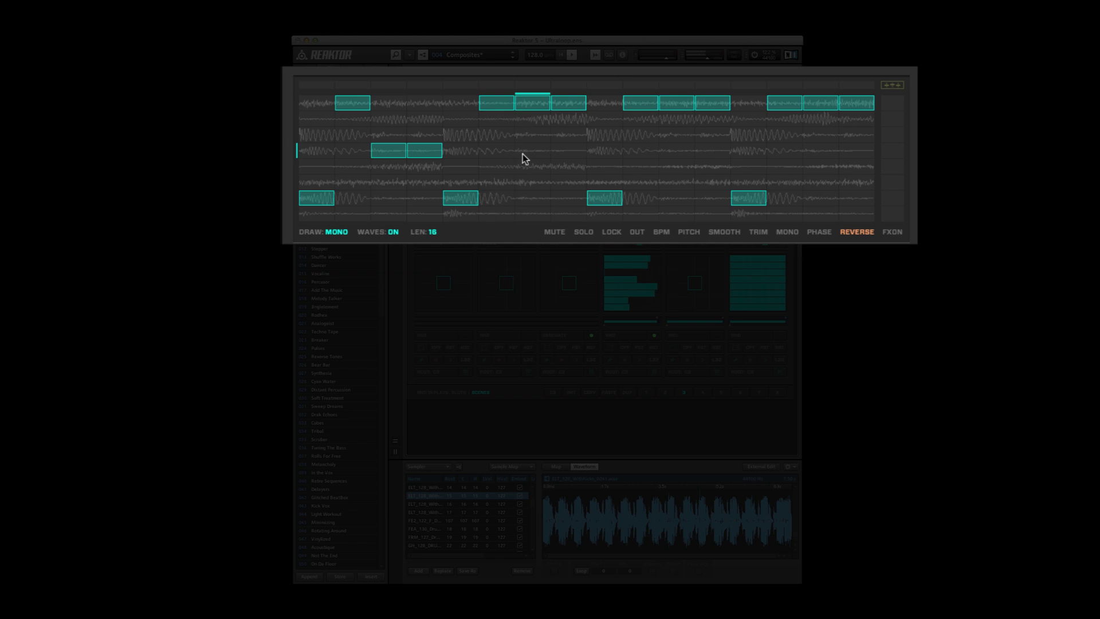
drag(522, 153, 557, 152)
drag(683, 153, 702, 152)
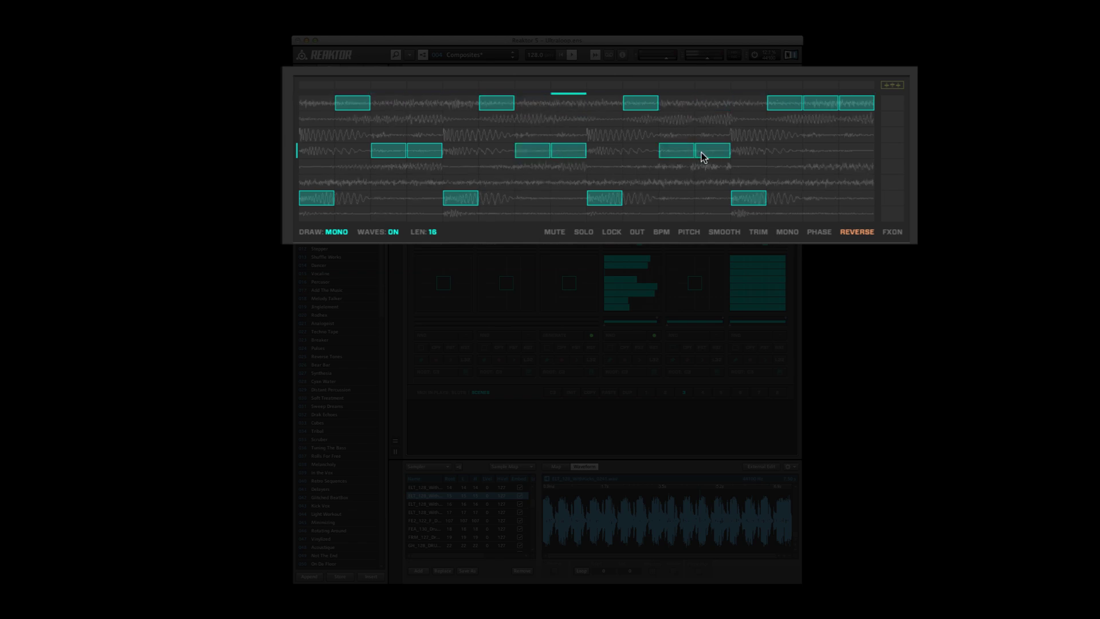
drag(805, 152, 847, 153)
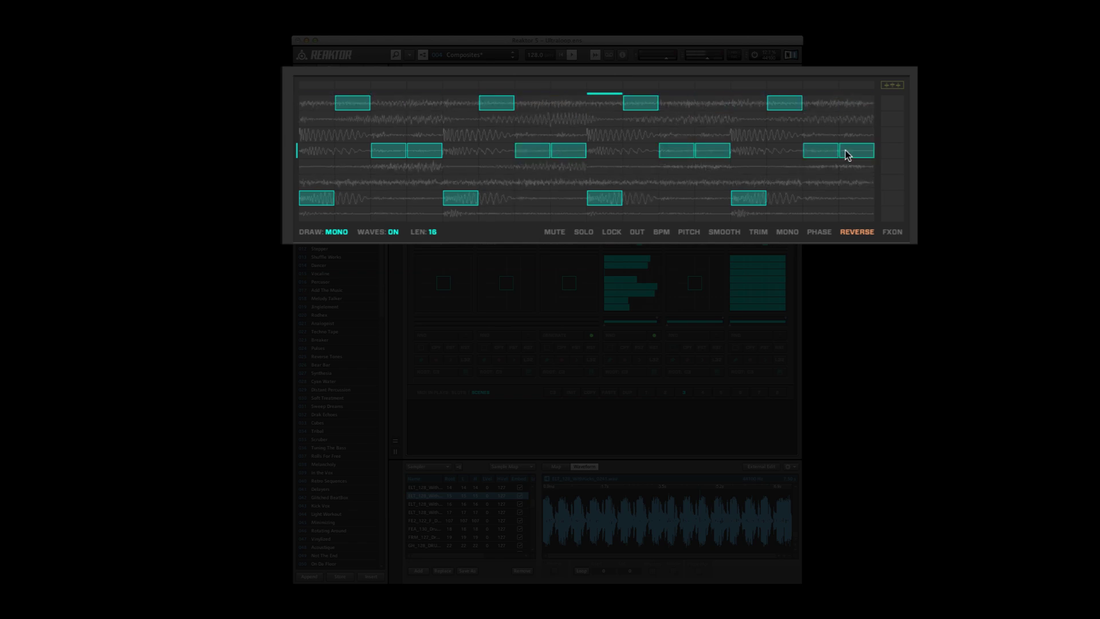
click(780, 216)
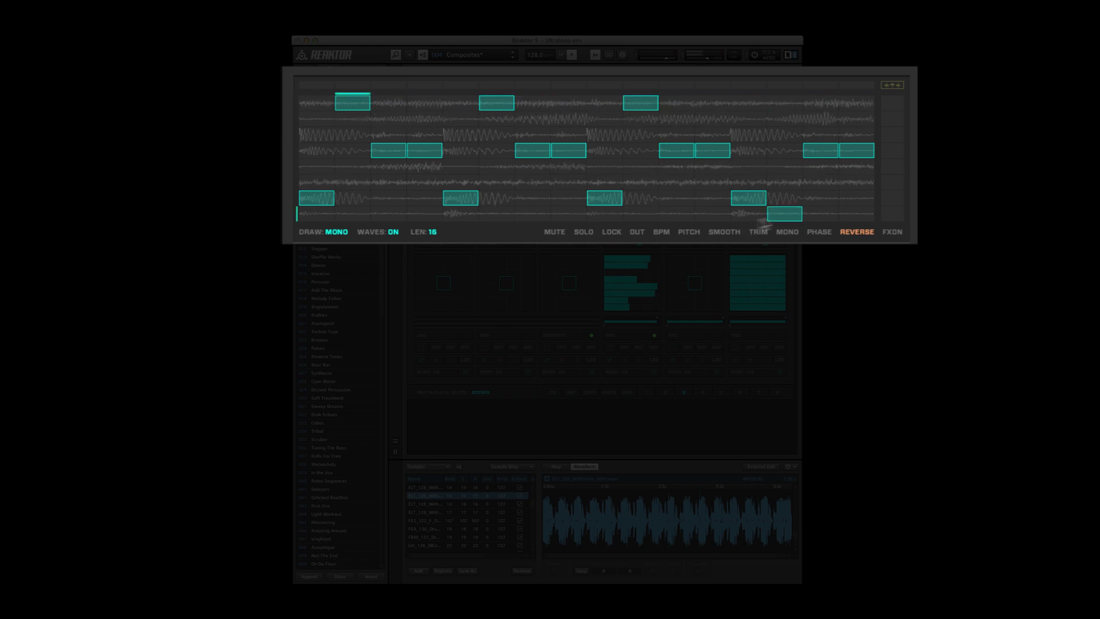
click(648, 215)
click(494, 214)
click(354, 215)
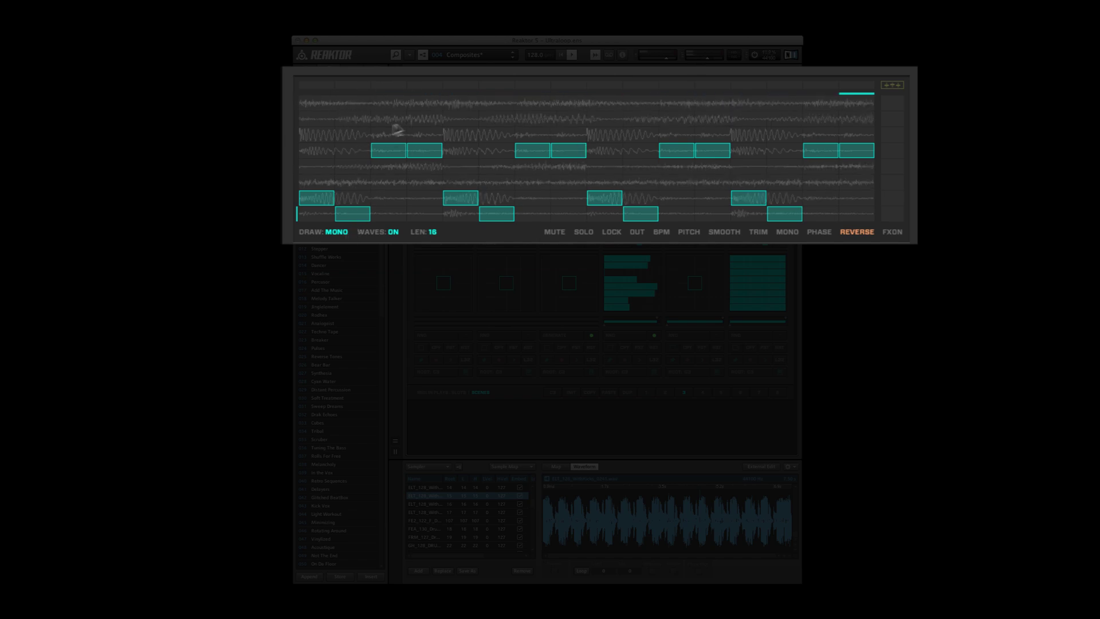
click(338, 232)
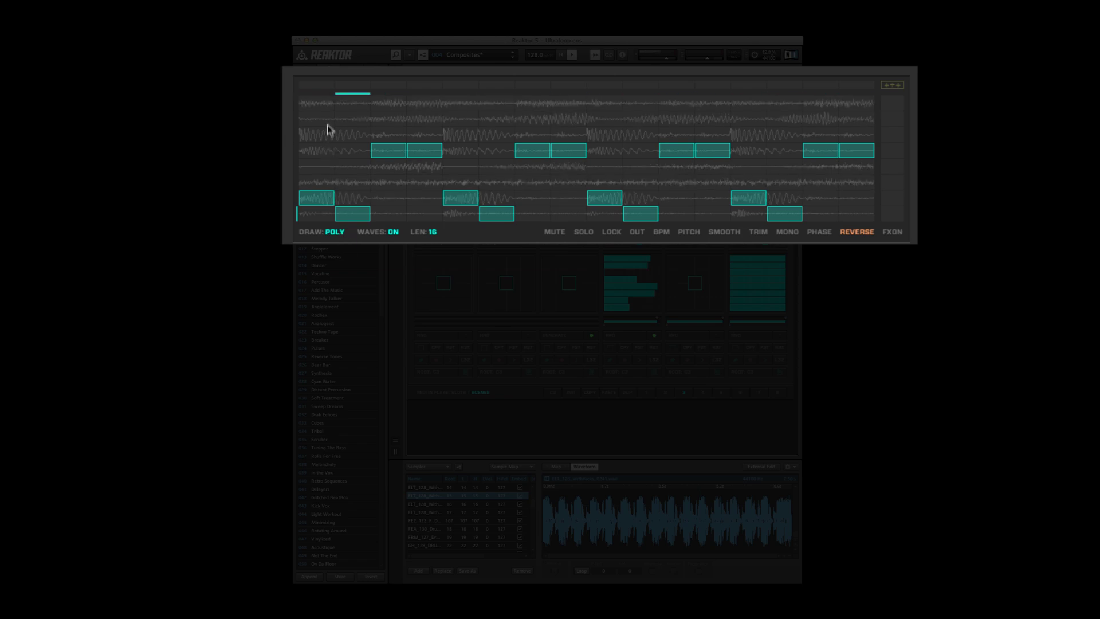
Paint all 16 top-lane steps over the slices in the three lower lanes.
mouse_move(322, 104)
mouse_down()
mouse_move(568, 95)
mouse_move(853, 109)
mouse_up()
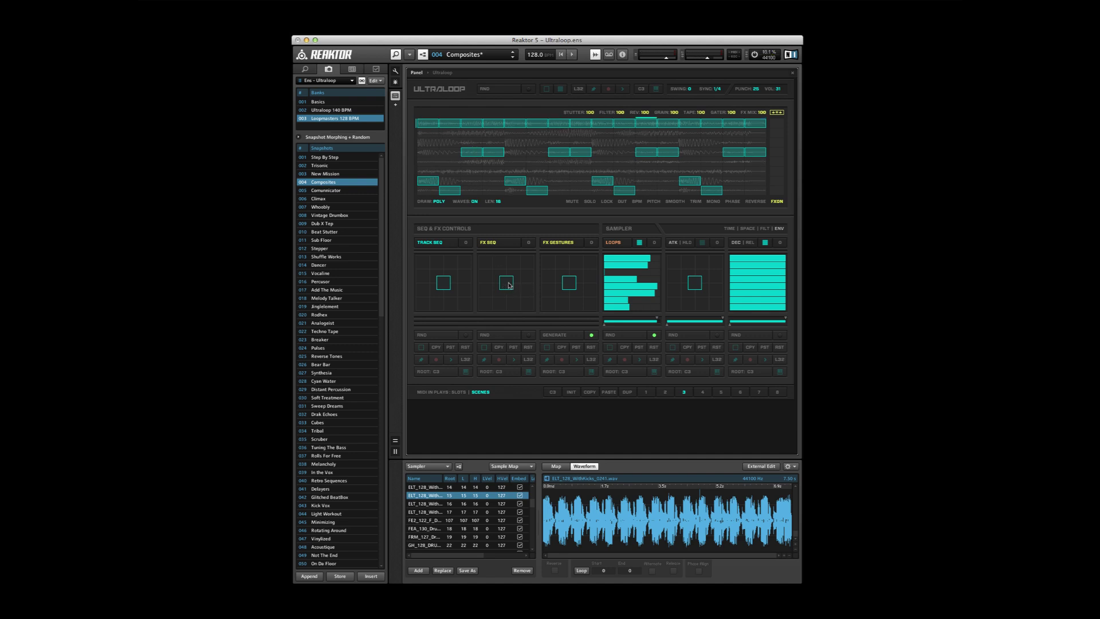
drag(510, 285, 445, 323)
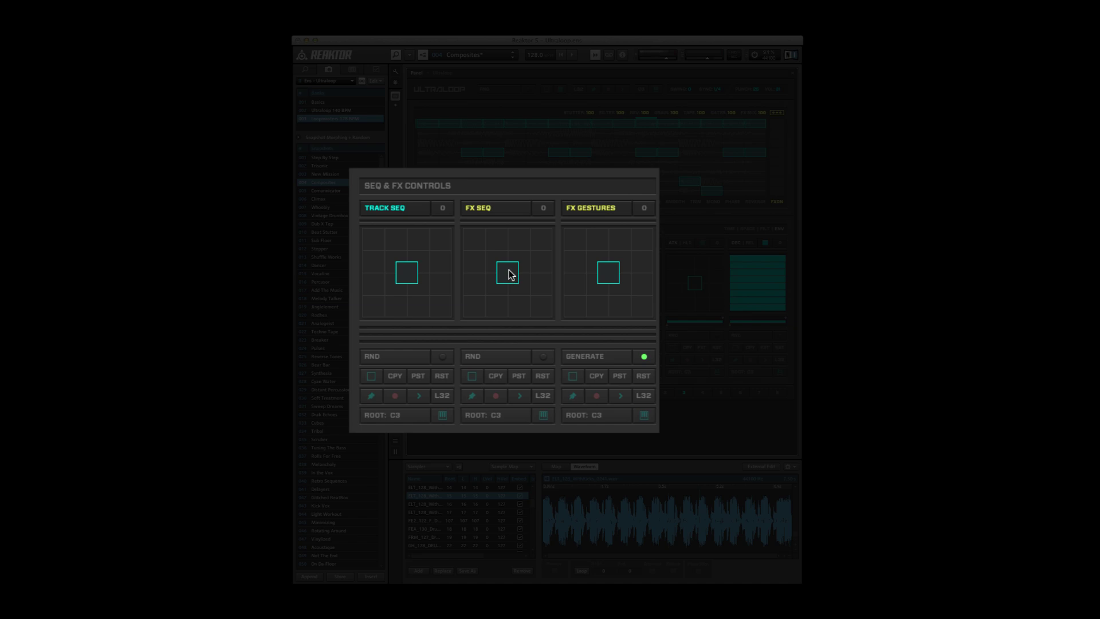
drag(510, 273, 521, 314)
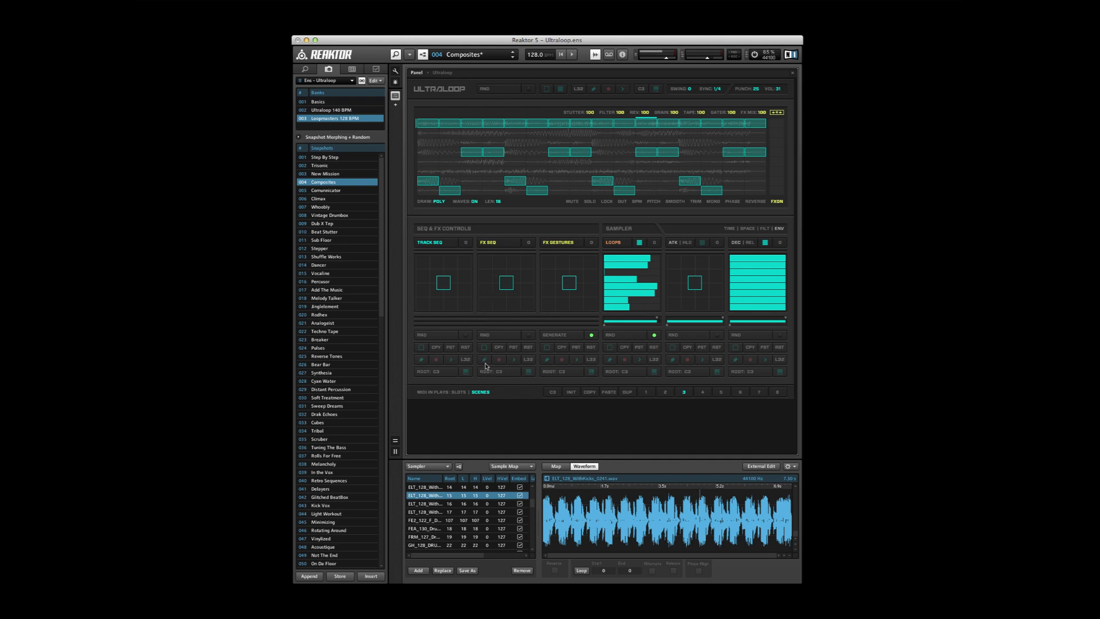
Enable FX on every loop lane, hide the FX parameter row, play, and draw opening effect steps.
click(483, 310)
drag(779, 125, 775, 192)
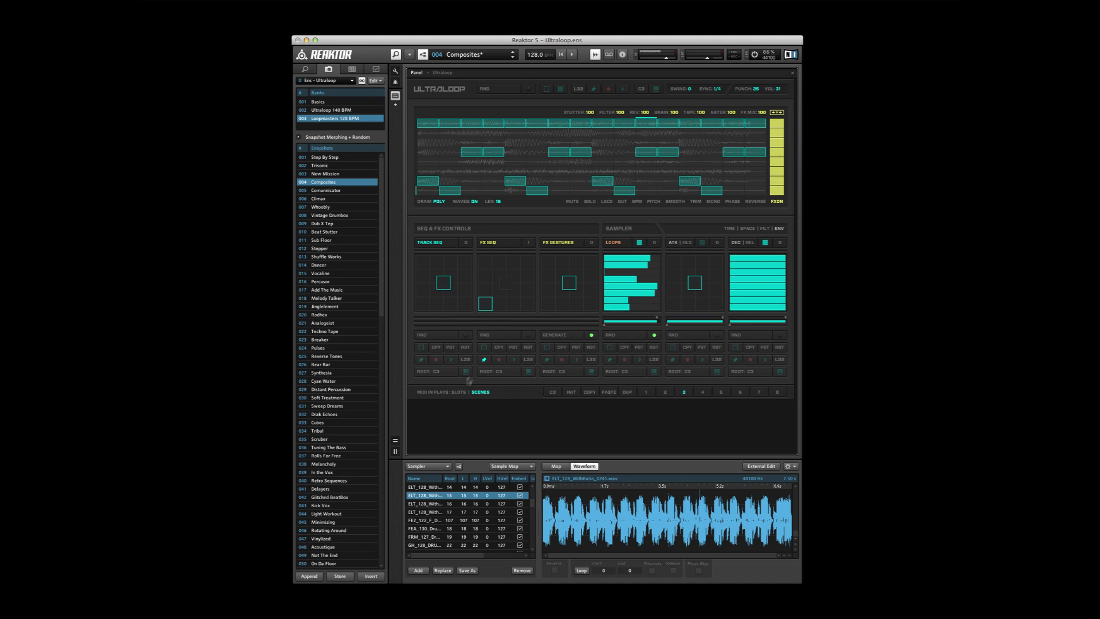
click(485, 361)
click(777, 113)
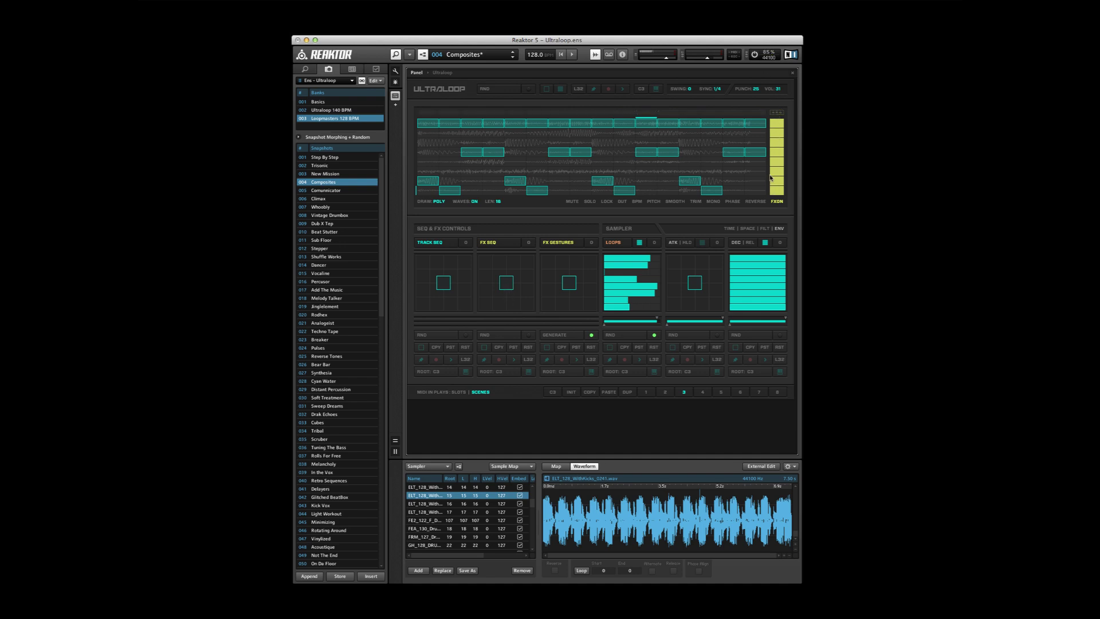
key(space)
key(space)
drag(424, 113, 509, 109)
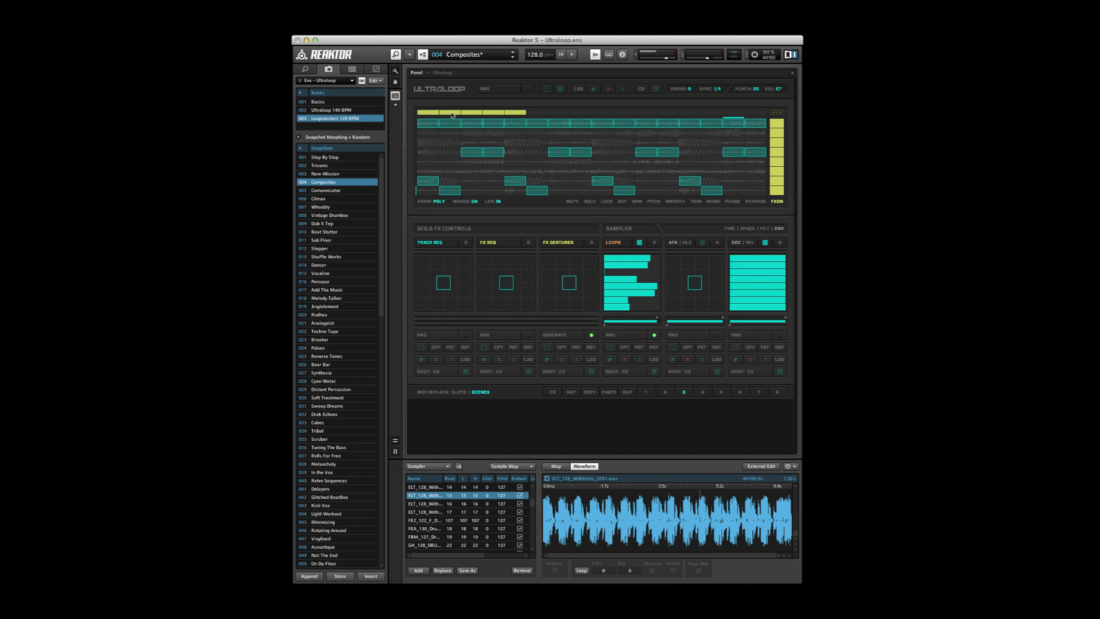
Clear the drawn effect steps, select FX sequence slot 1 and start playback.
click(499, 114)
click(486, 303)
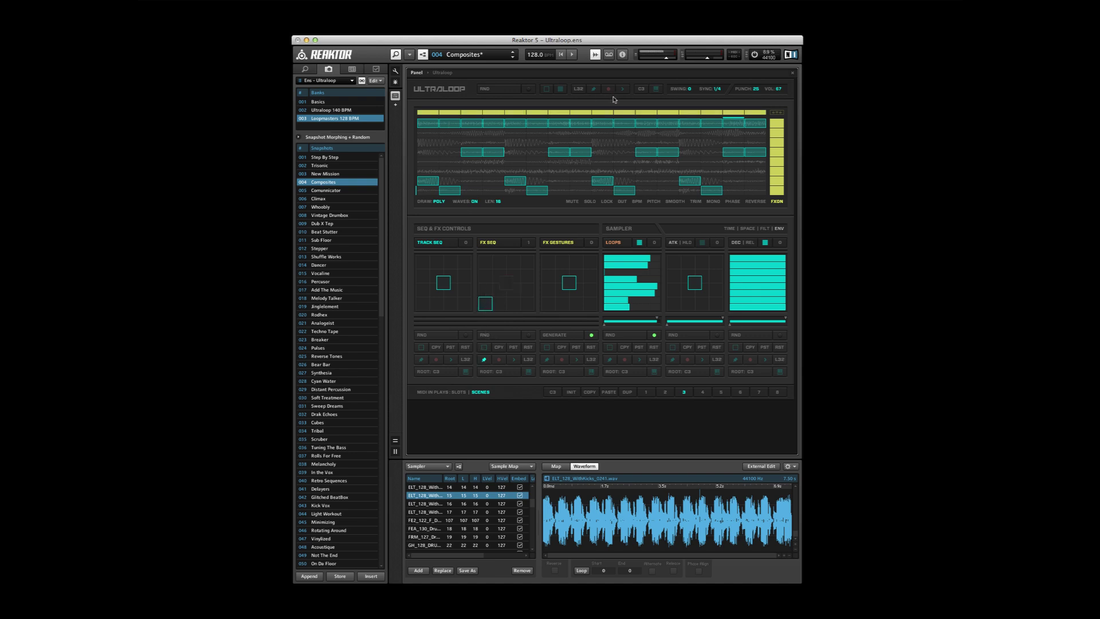
key(space)
Switch to the effect parameter values view and back, then replay the loop.
click(774, 113)
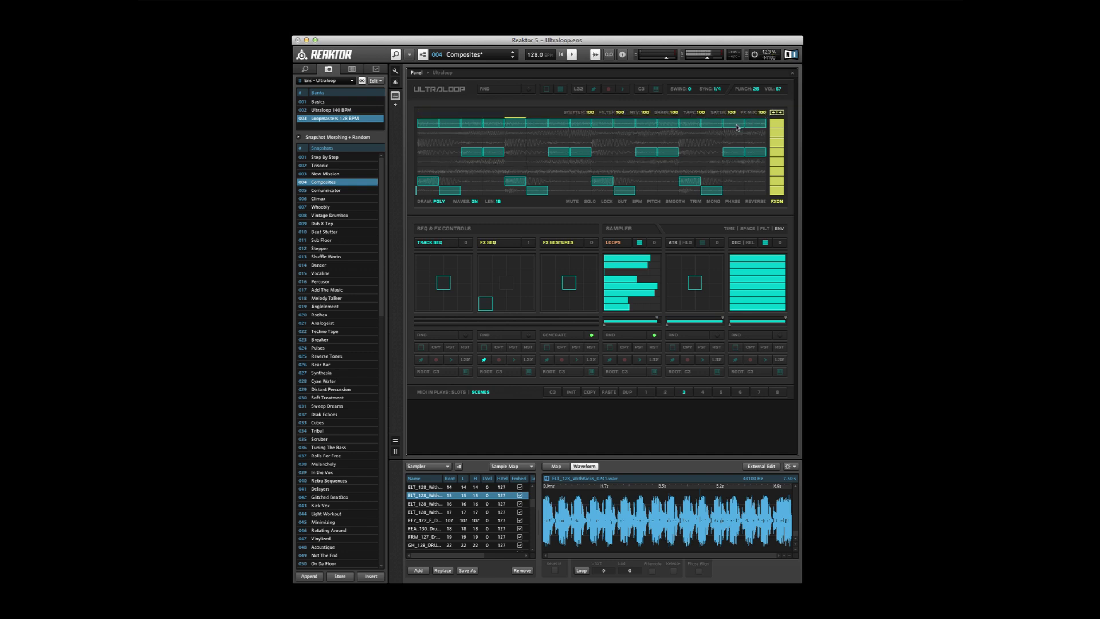
key(space)
click(773, 114)
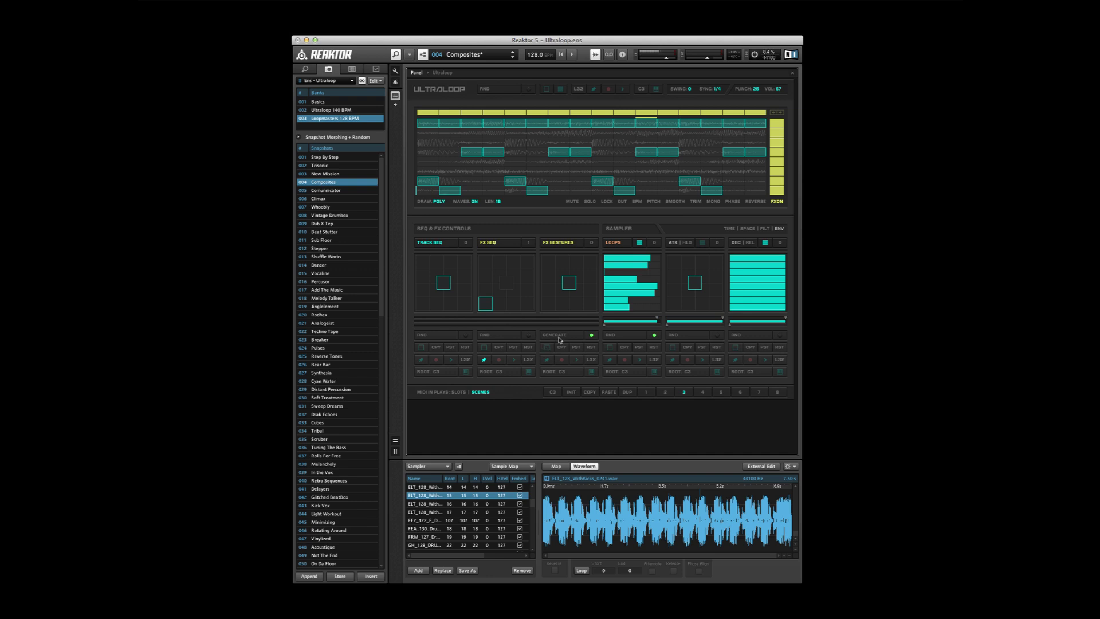
key(space)
In FX sequence slot 2, erase the first half of the effect steps and play it.
click(504, 308)
drag(417, 112, 580, 112)
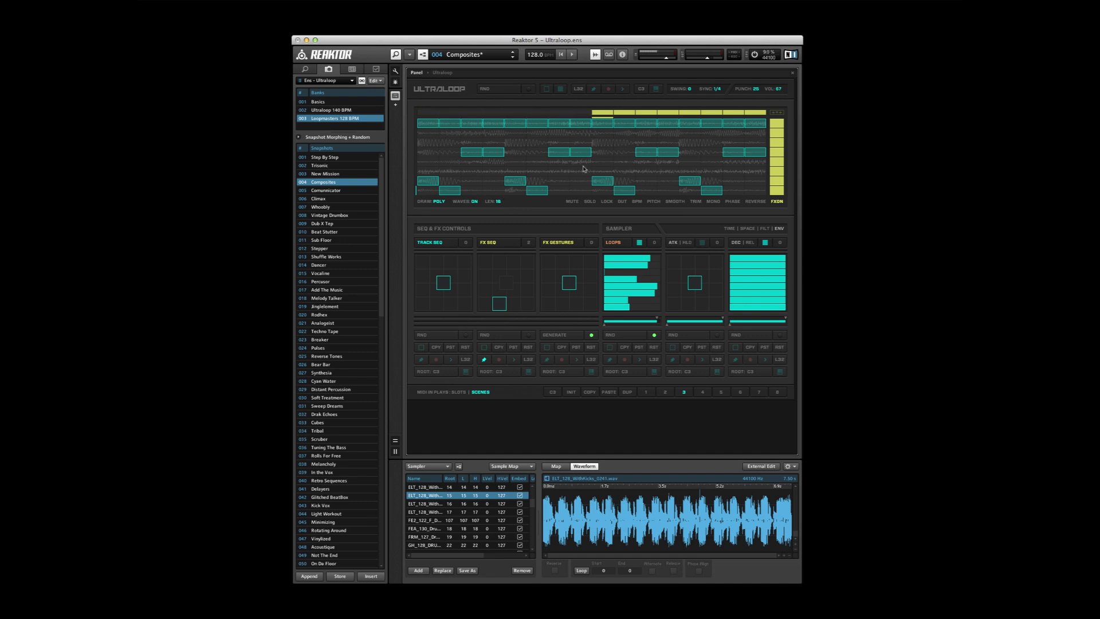
key(space)
In FX sequence slot 3, keep the first three steps, add middle-loop steps, and play.
click(514, 309)
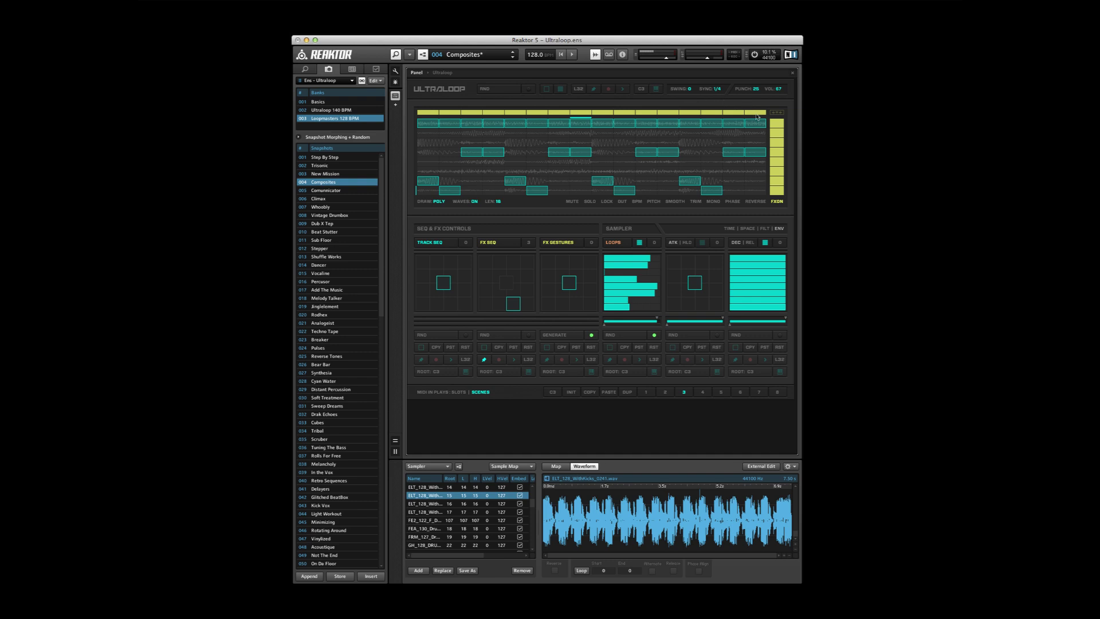
drag(756, 117, 494, 112)
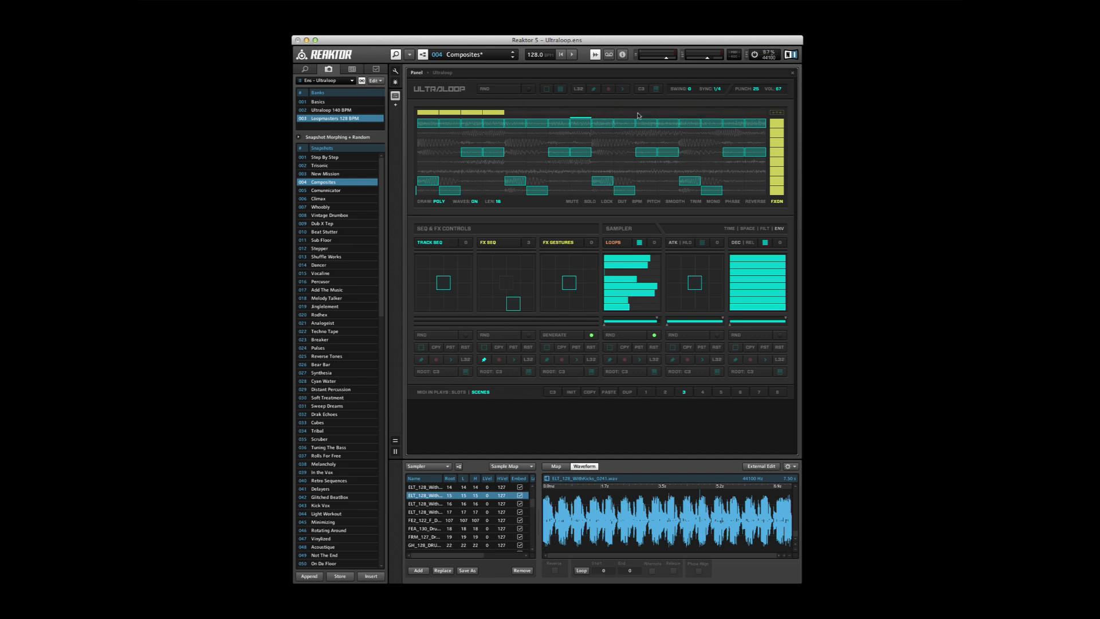
drag(589, 116, 668, 116)
key(space)
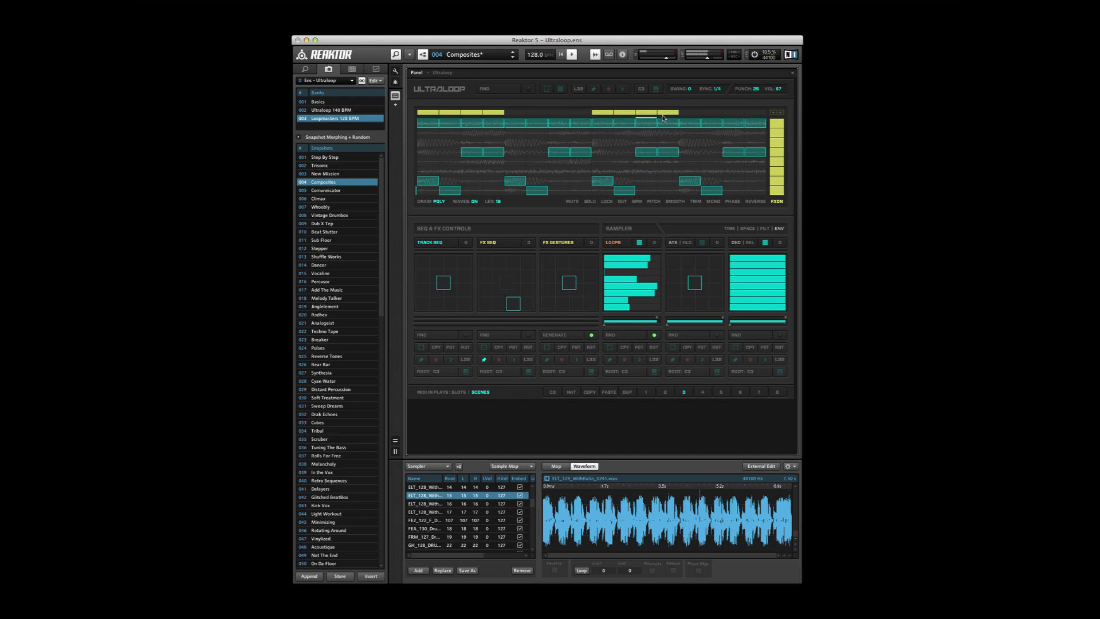
Step through the FX SEQ pad patterns and settle on FX sequence 1.
click(494, 313)
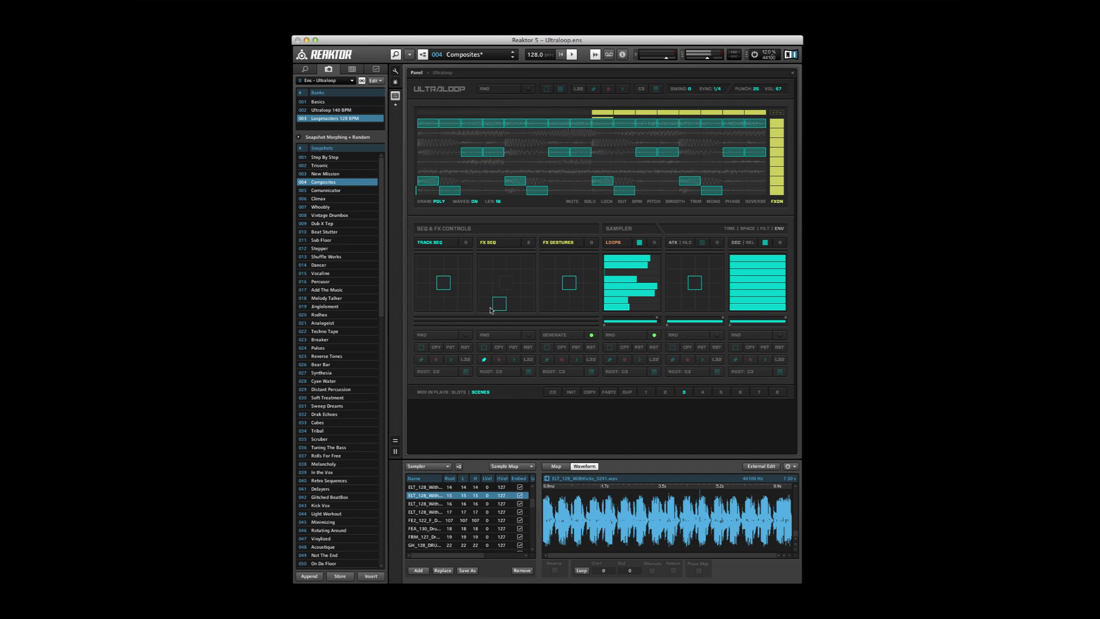
click(488, 309)
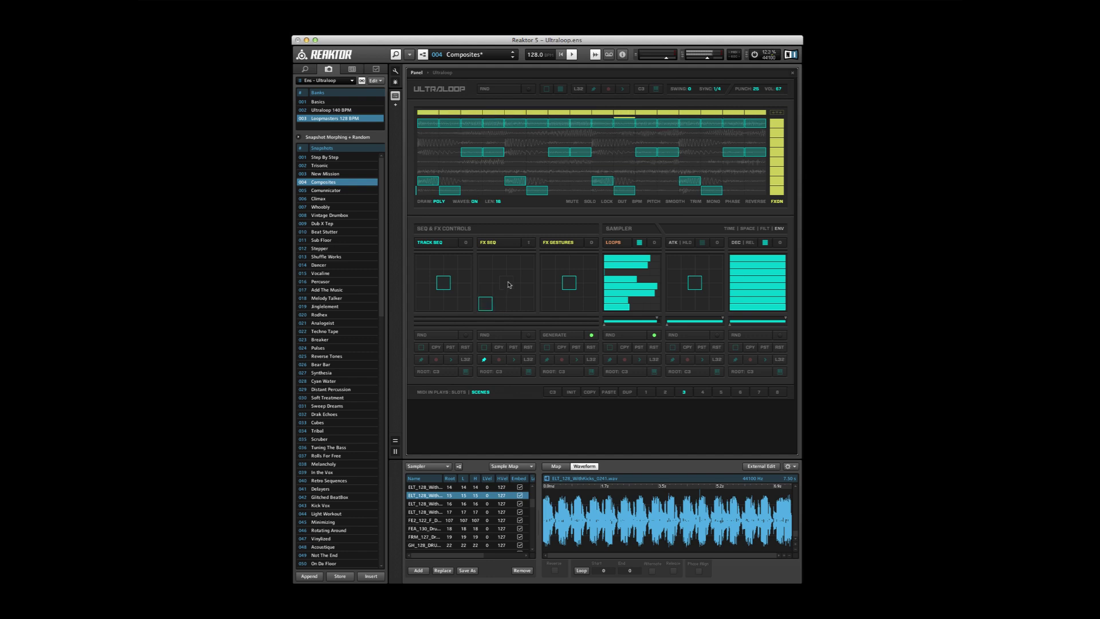
click(487, 357)
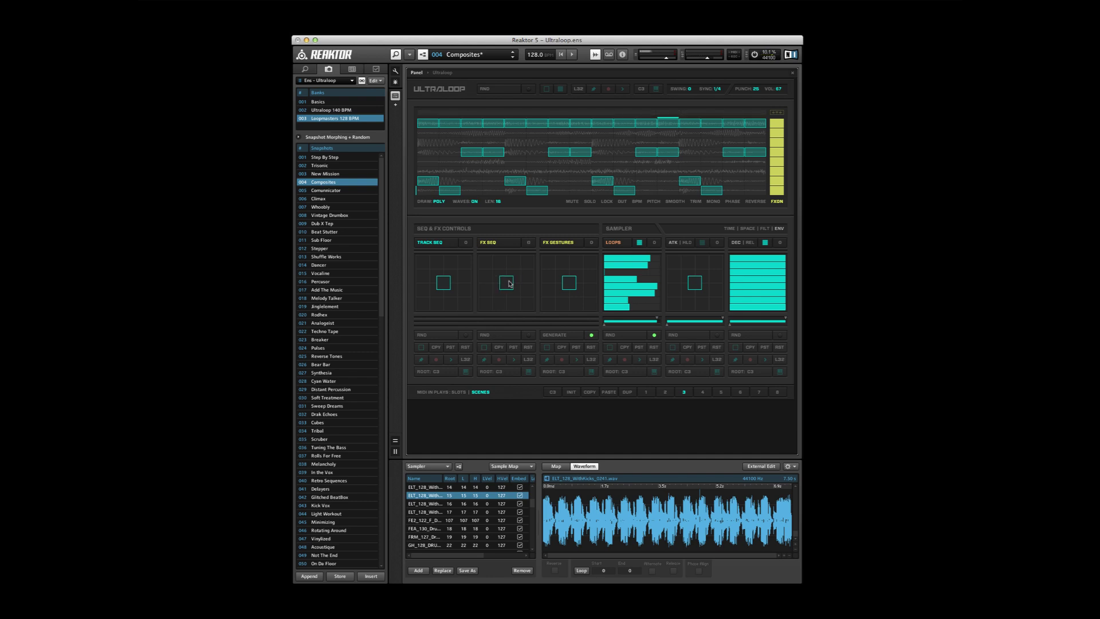
drag(507, 284, 511, 314)
Play the loops, trigger a different FX gesture, then stop playback.
key(space)
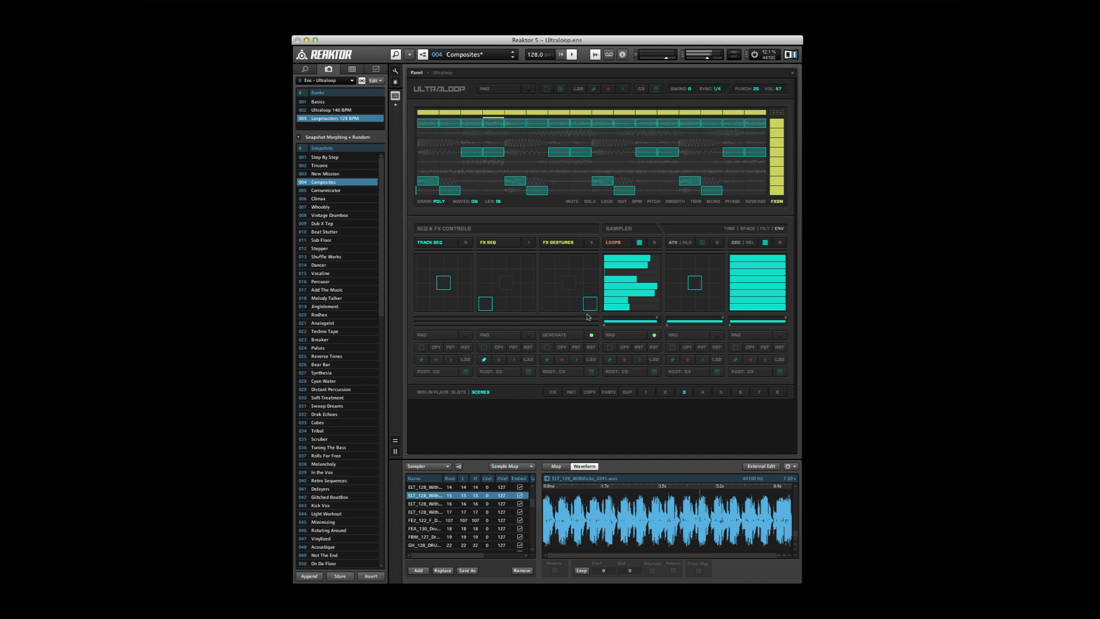
click(589, 297)
key(space)
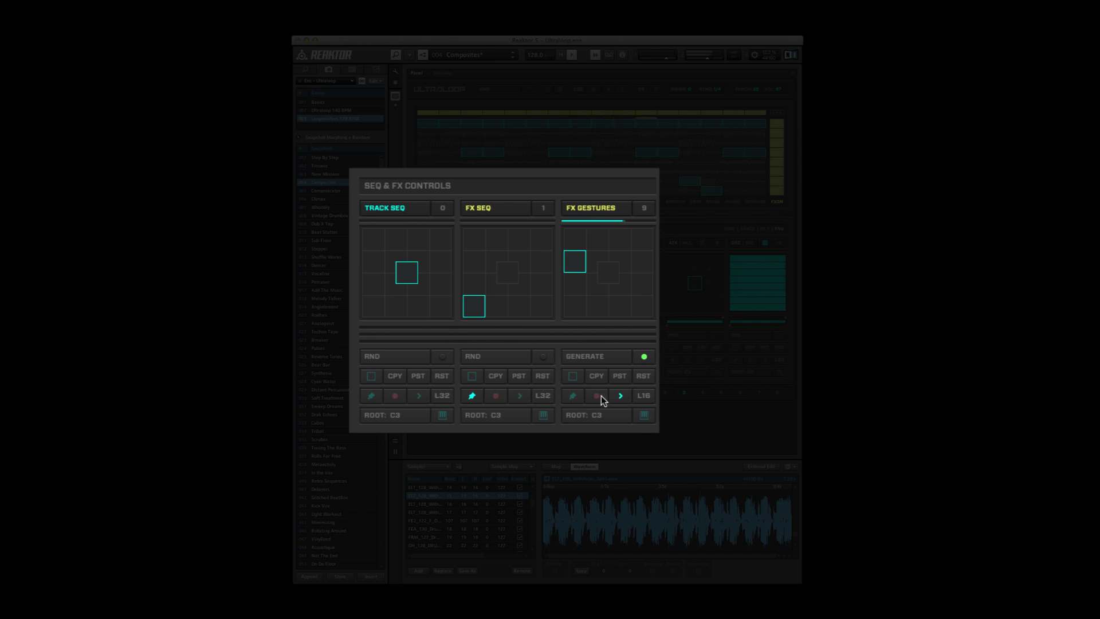
Record a new FX gesture by arming record and moving across the gesture pad.
click(599, 396)
mouse_move(602, 274)
mouse_down()
mouse_move(576, 309)
mouse_move(644, 284)
mouse_move(611, 311)
mouse_move(617, 280)
mouse_move(631, 301)
mouse_move(648, 259)
mouse_move(633, 309)
mouse_move(624, 307)
mouse_move(651, 304)
mouse_move(651, 269)
mouse_move(640, 296)
mouse_move(619, 305)
mouse_up()
click(601, 398)
Stop the FX gesture and FX sequence, toggling gesture keyboard control on and off.
click(622, 395)
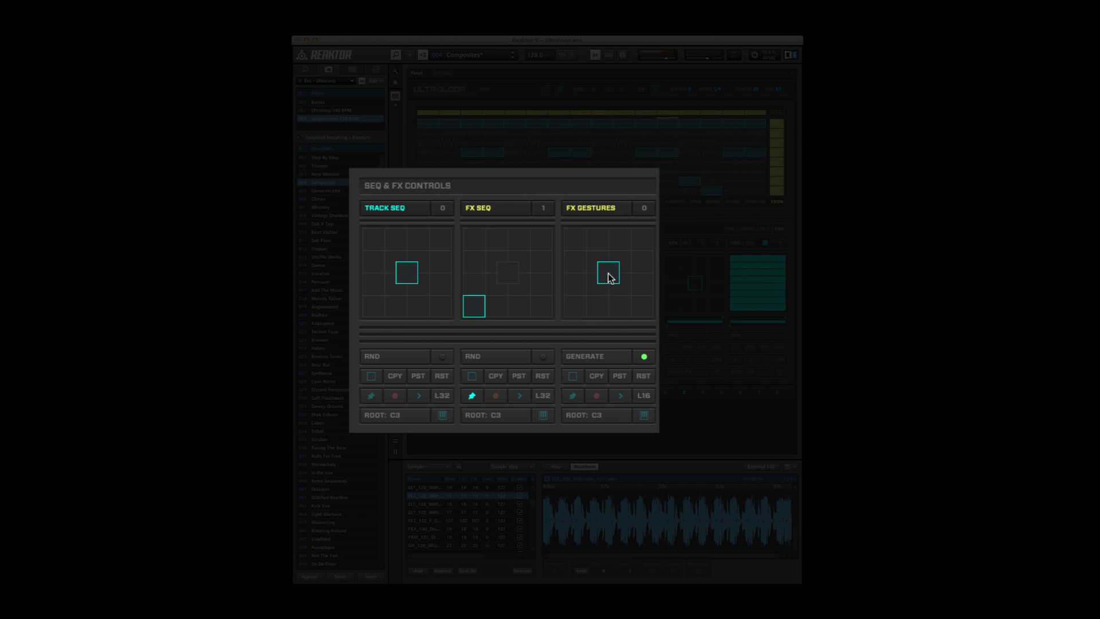
click(472, 395)
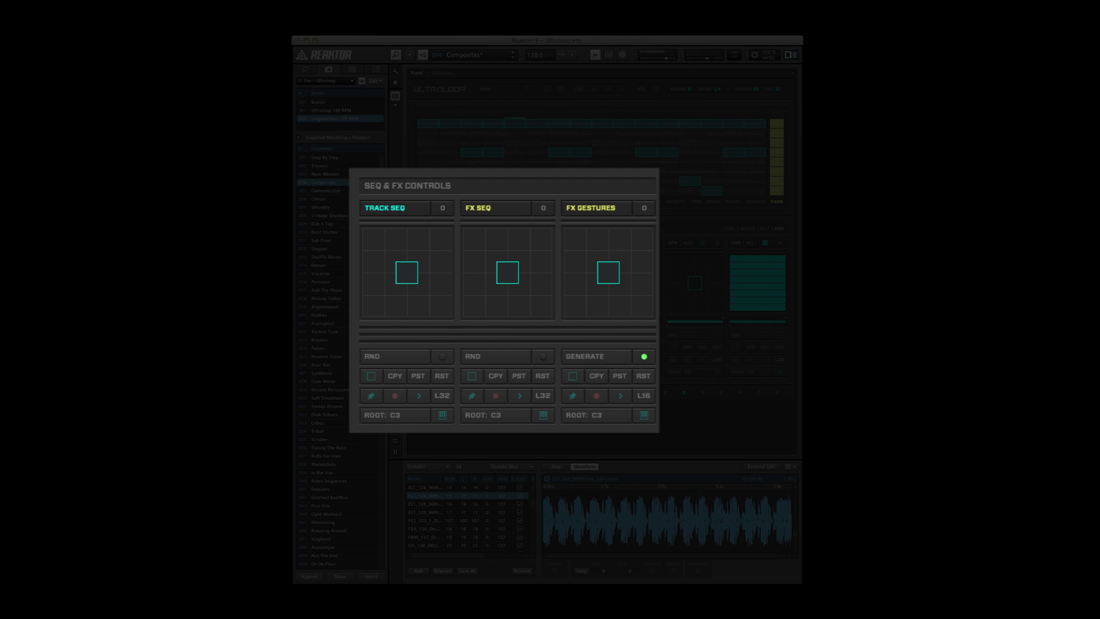
click(644, 414)
click(642, 416)
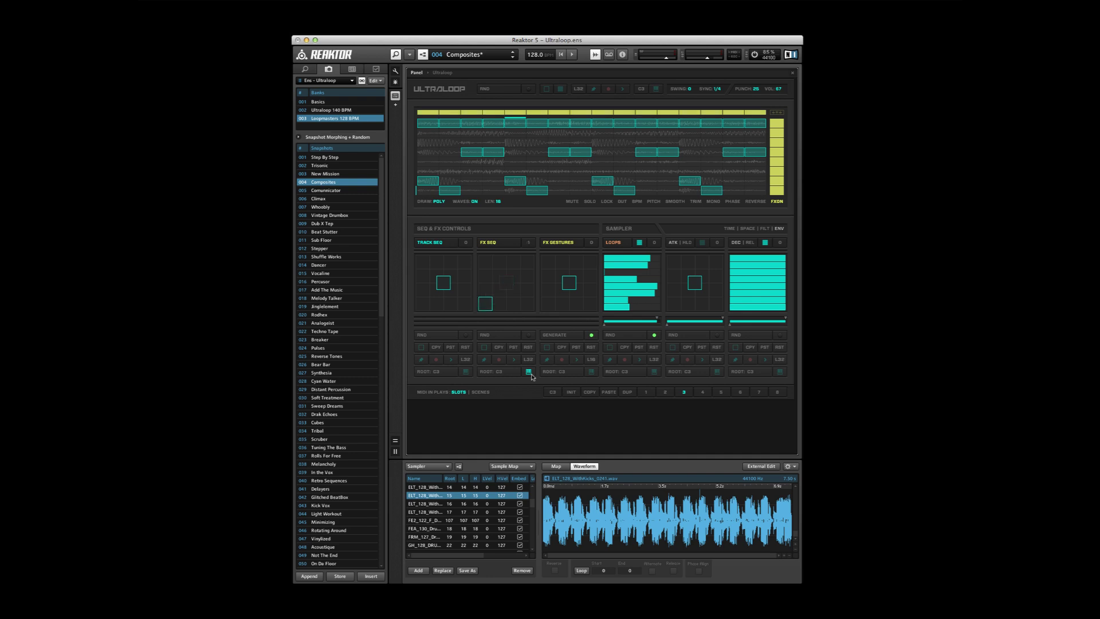
Start playback and toggle ROOT control on, then off for both lanes.
key(space)
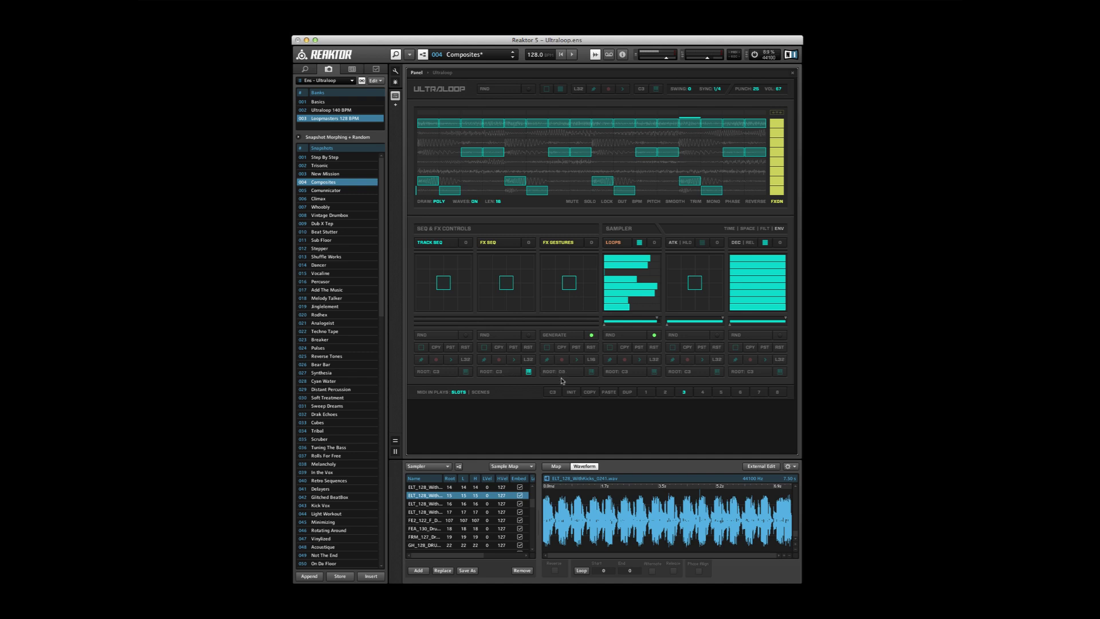
click(592, 372)
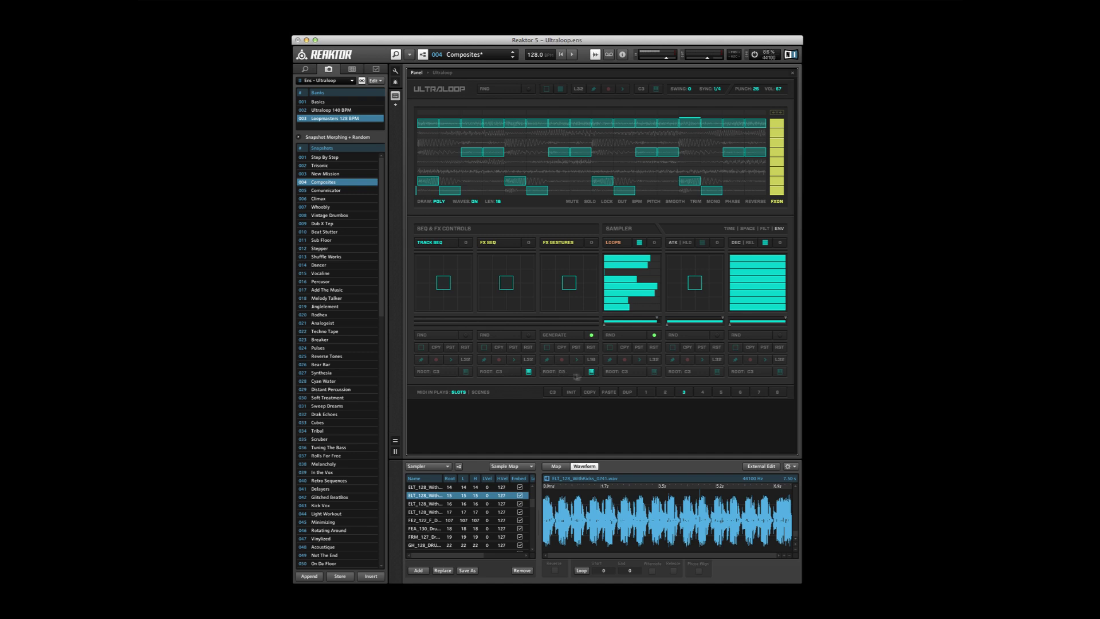
click(466, 372)
click(591, 372)
Restart playback, enable track sequence editing and select track sequence 1.
key(space)
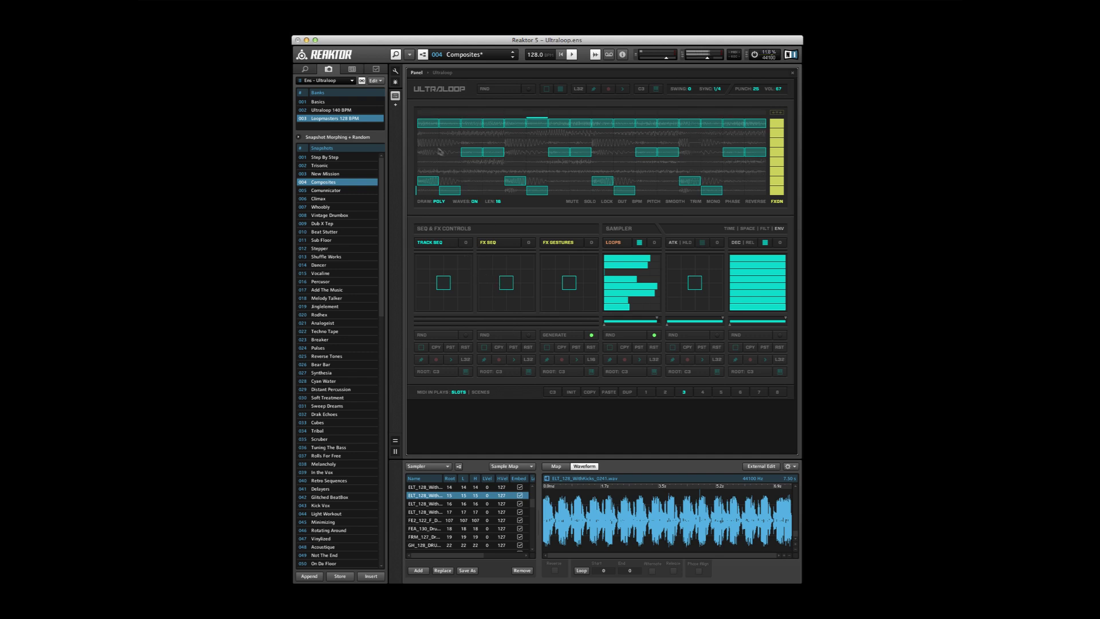
key(space)
click(422, 360)
click(425, 304)
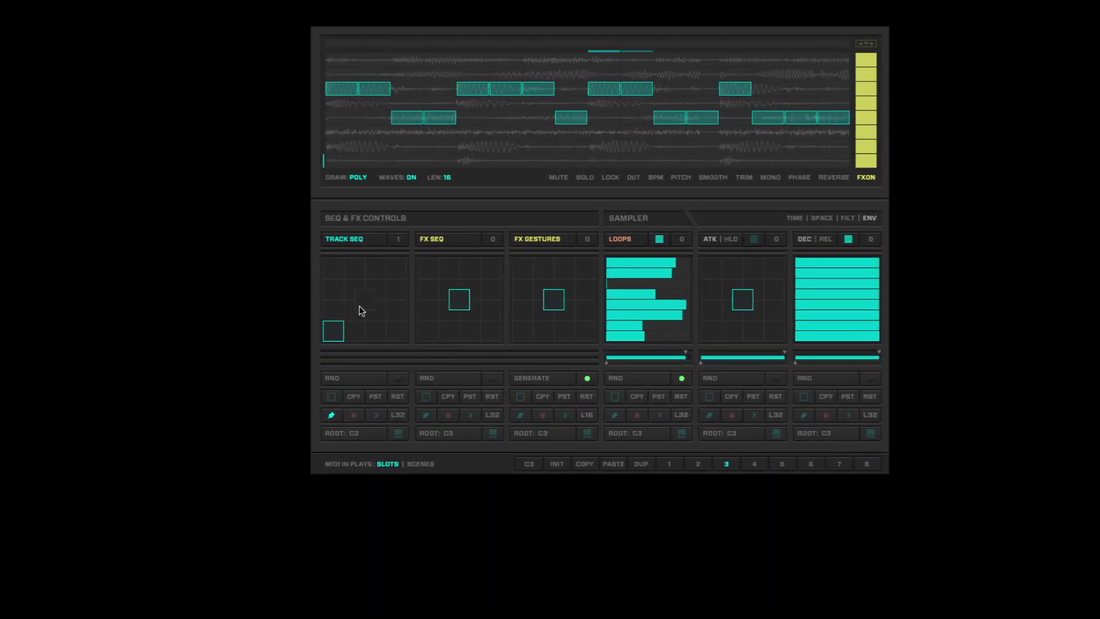
Reset the track sequence, select track sequence 2 and draw loop cells across several rows.
click(332, 415)
mouse_move(347, 330)
mouse_down()
mouse_move(373, 299)
mouse_move(354, 346)
mouse_up()
click(332, 414)
click(355, 334)
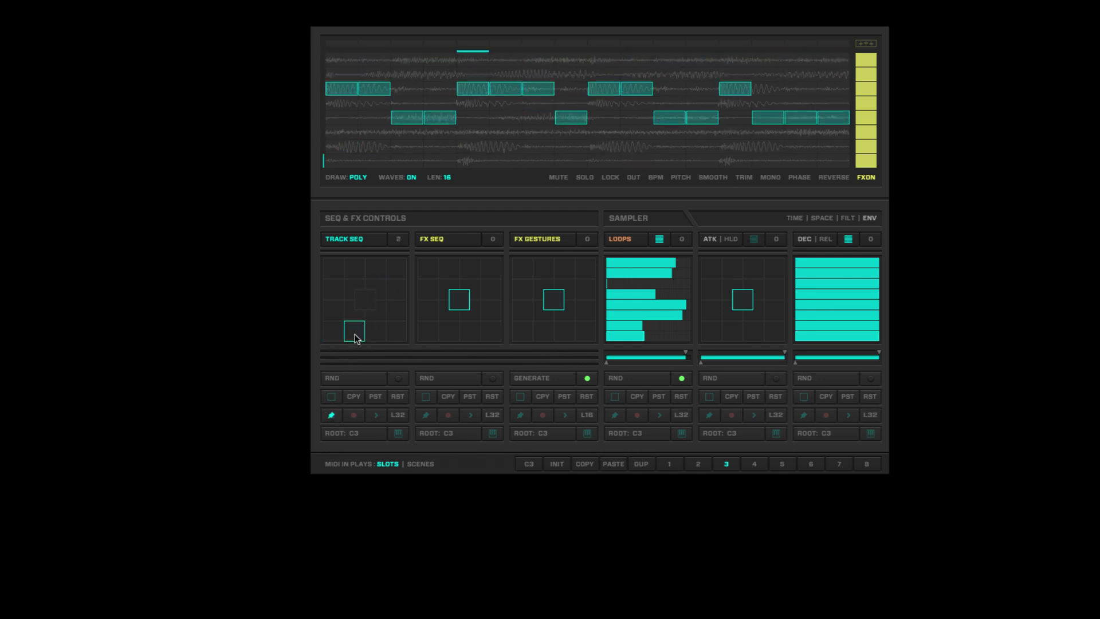
mouse_move(596, 102)
mouse_down()
mouse_move(709, 70)
mouse_move(806, 91)
mouse_up()
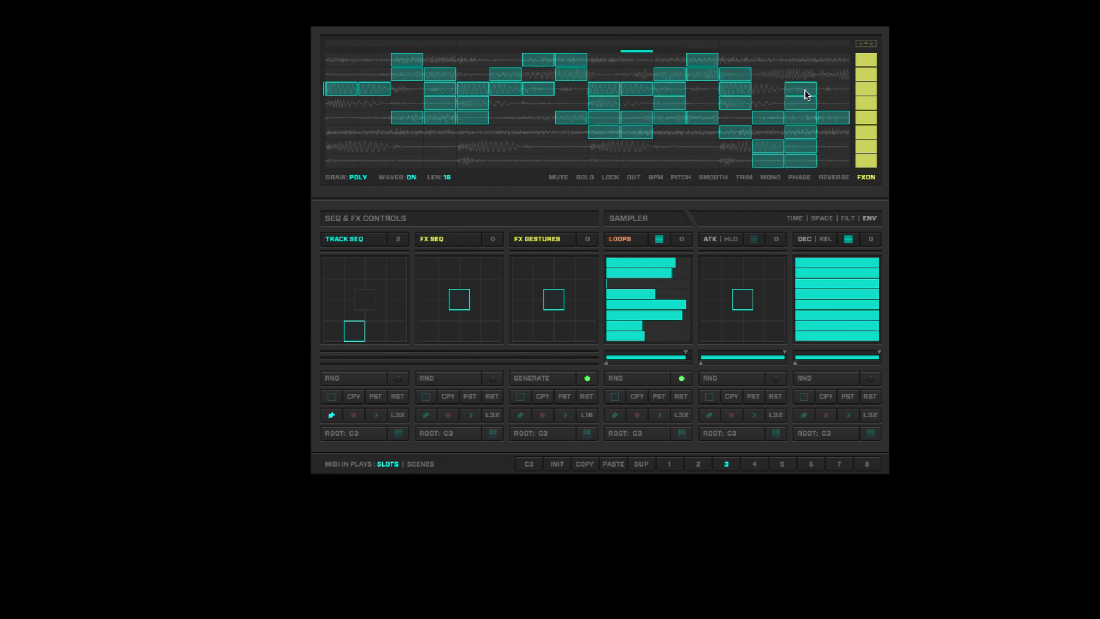
Switch loop drawing to MONO and cycle track sequences 3, 1, 3, ending on 2.
click(375, 332)
click(359, 176)
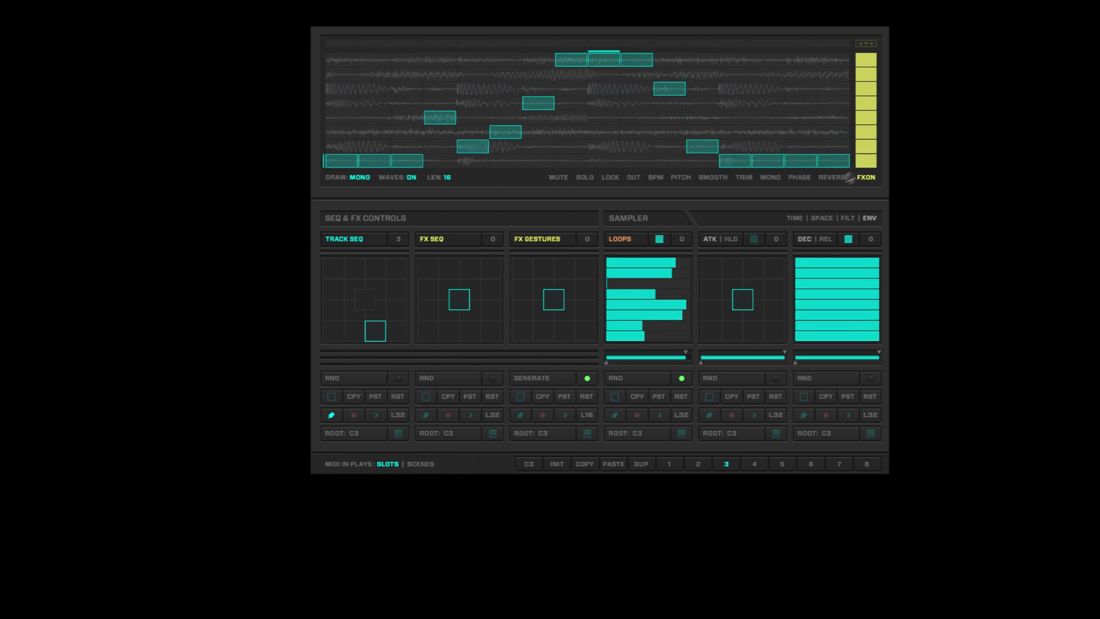
click(335, 338)
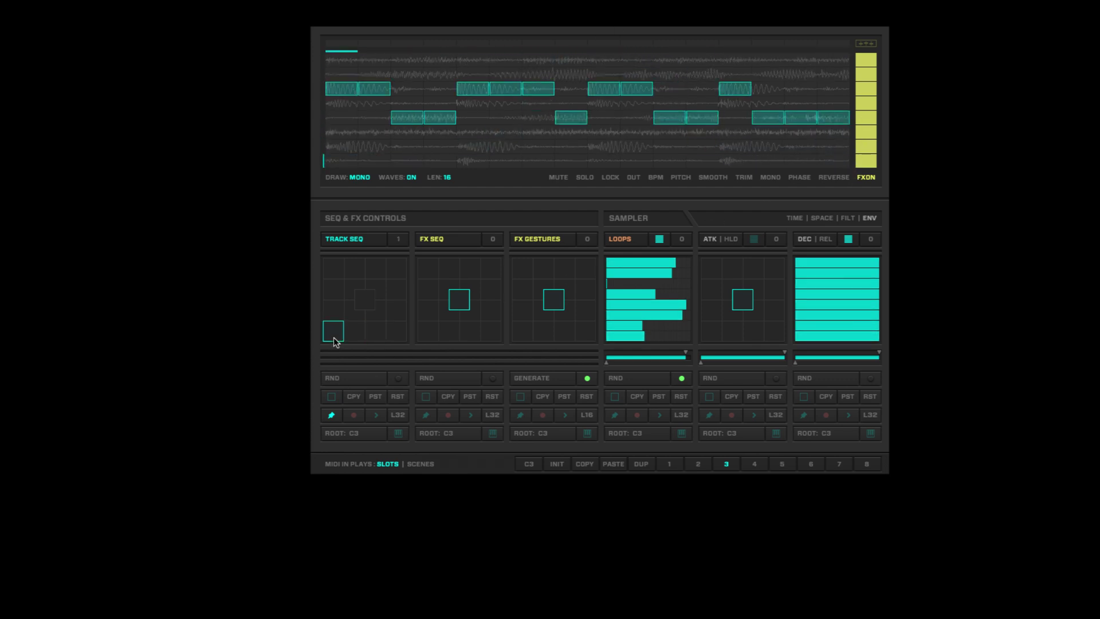
click(375, 334)
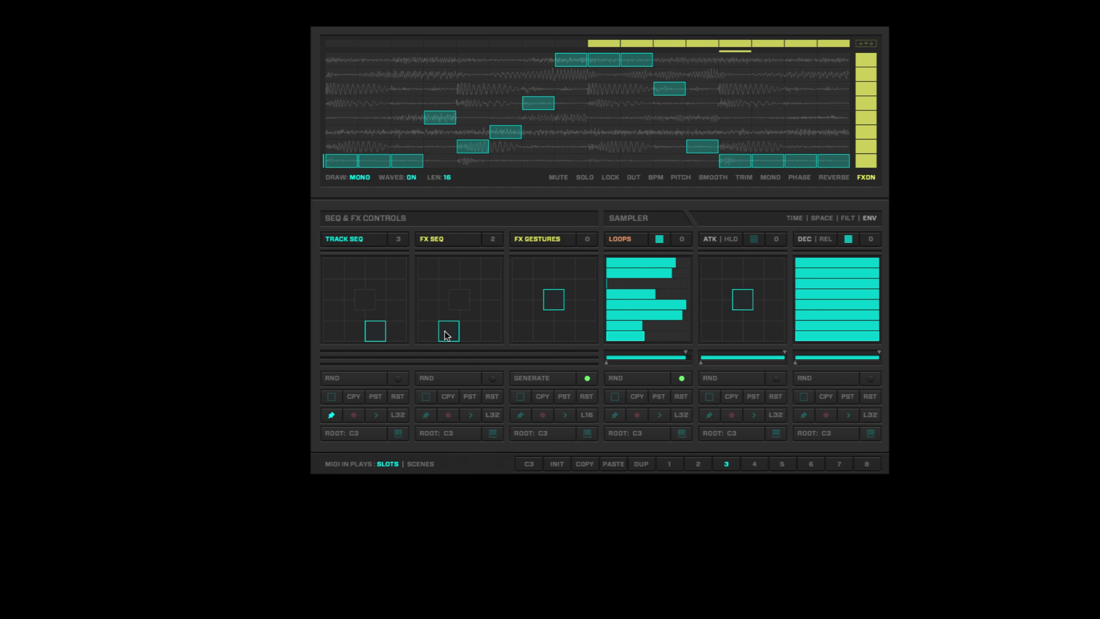
click(356, 336)
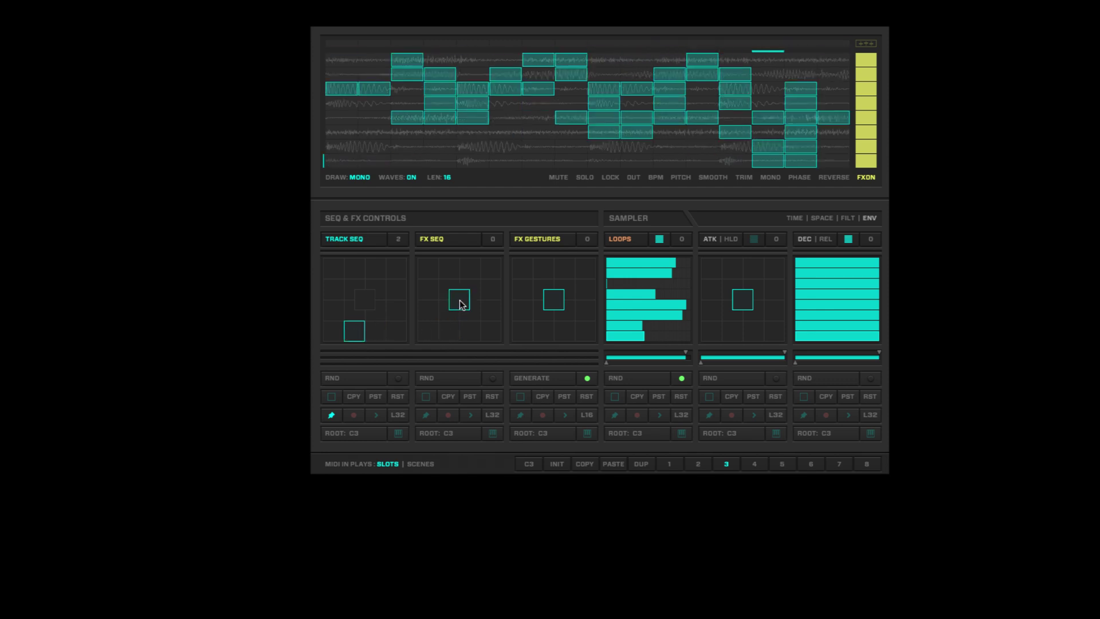
Try FX sequences 3, 1, 2 and FX gesture 10, clear them, then randomize loop lengths.
click(470, 332)
click(458, 299)
click(510, 263)
drag(508, 259, 504, 358)
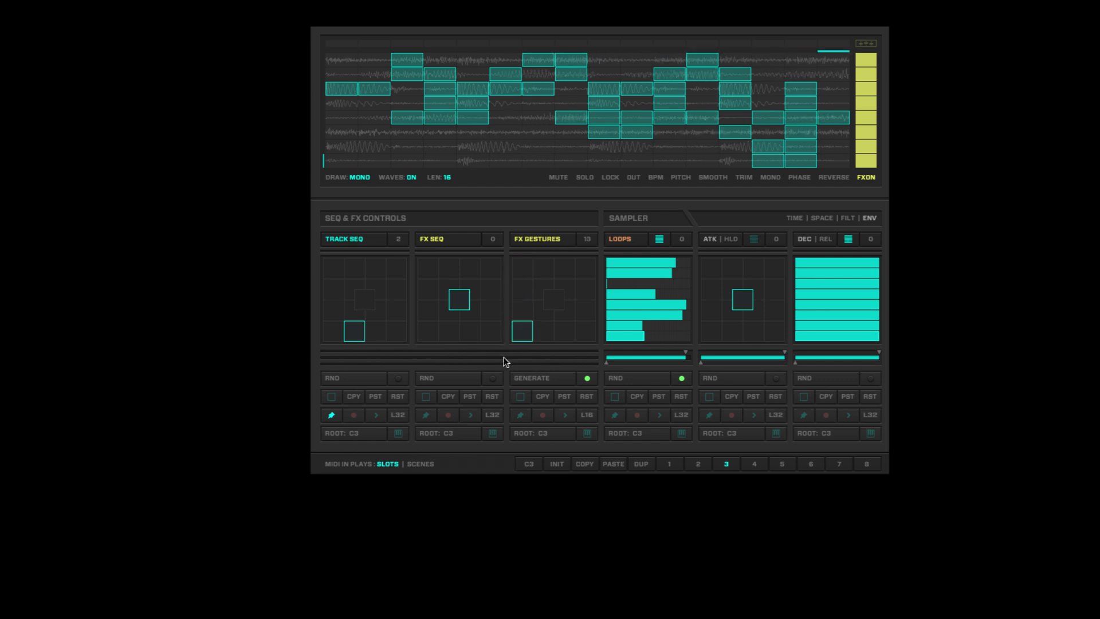
click(424, 343)
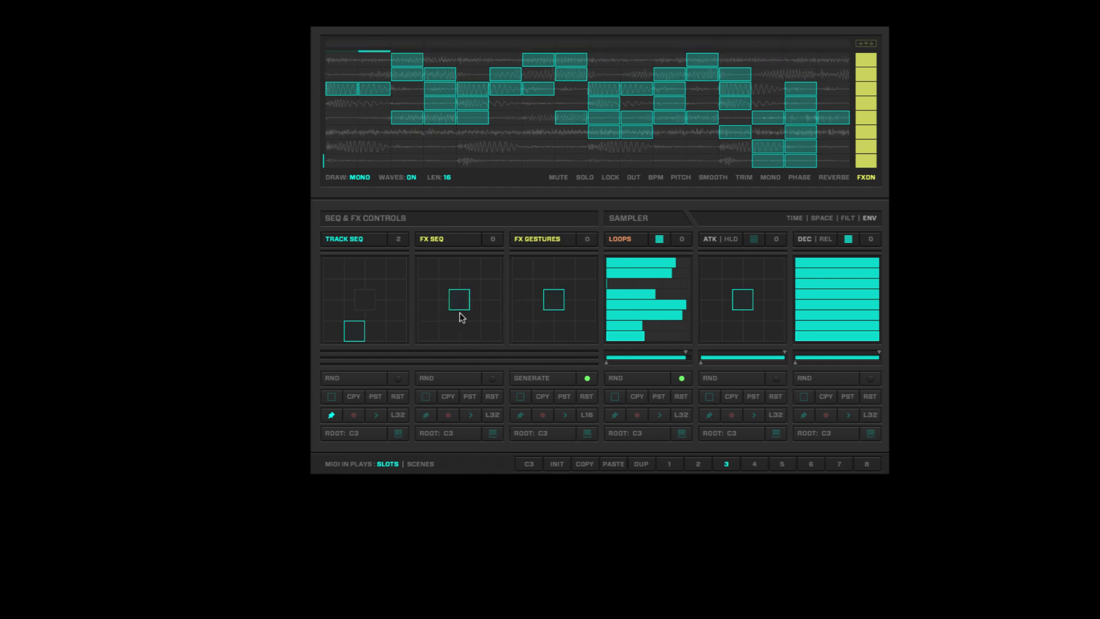
click(449, 334)
drag(450, 338, 479, 329)
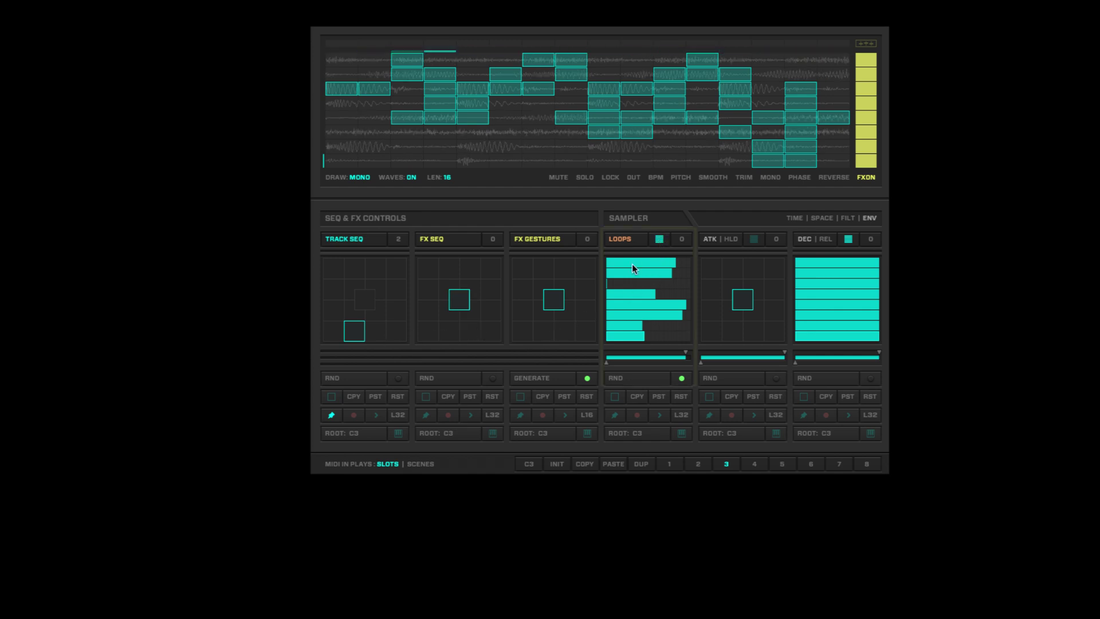
click(640, 382)
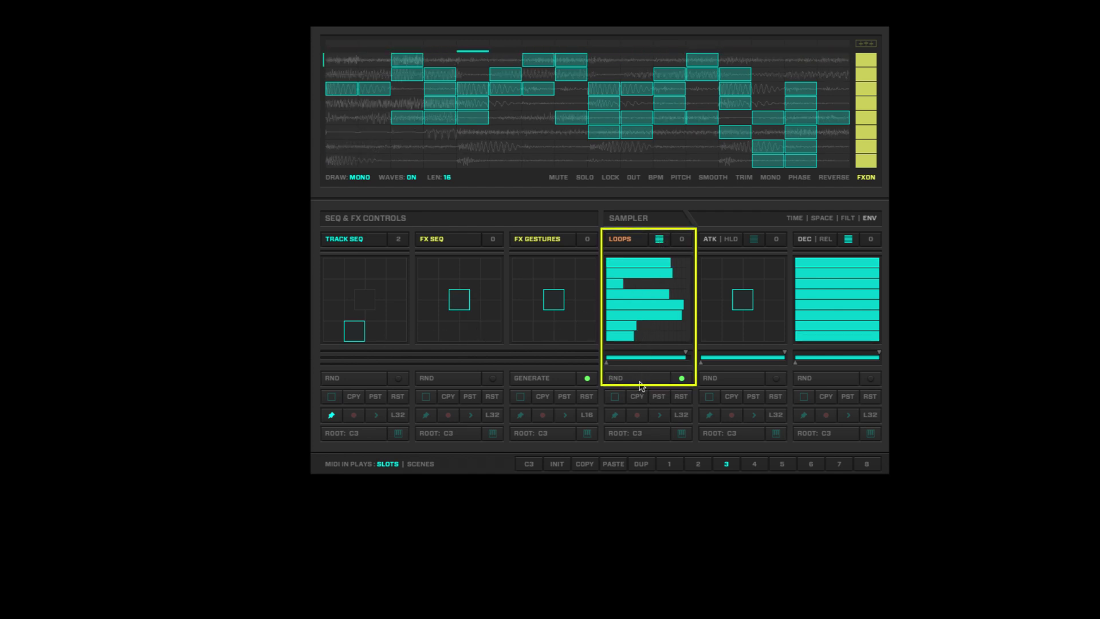
Randomize the loop slot lengths twice more, resetting the track sequence pad to default between.
click(638, 385)
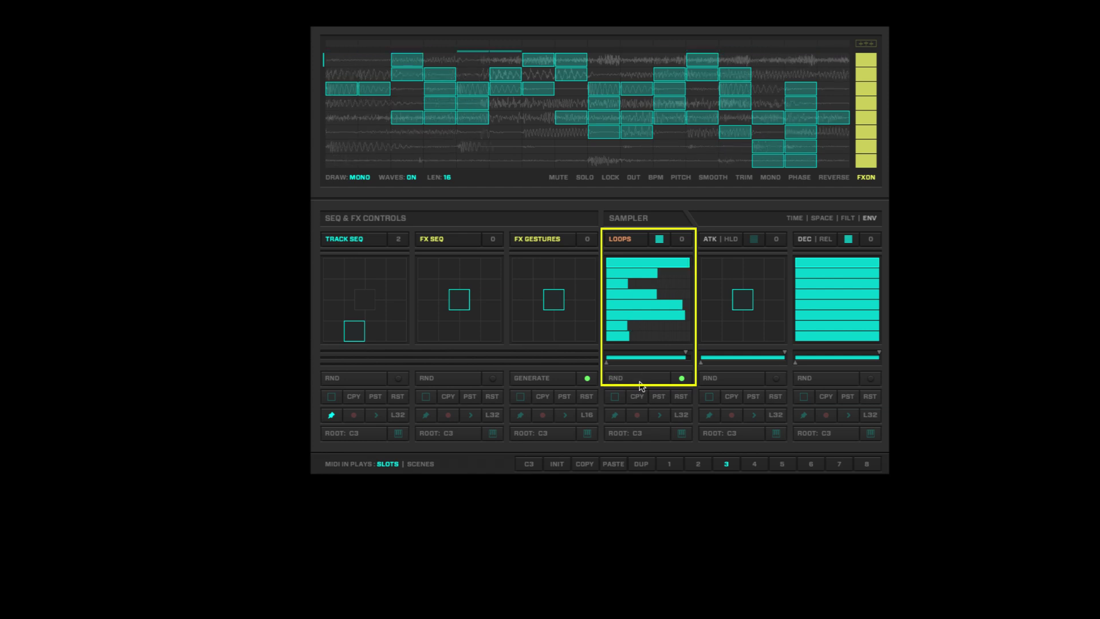
drag(363, 344, 334, 405)
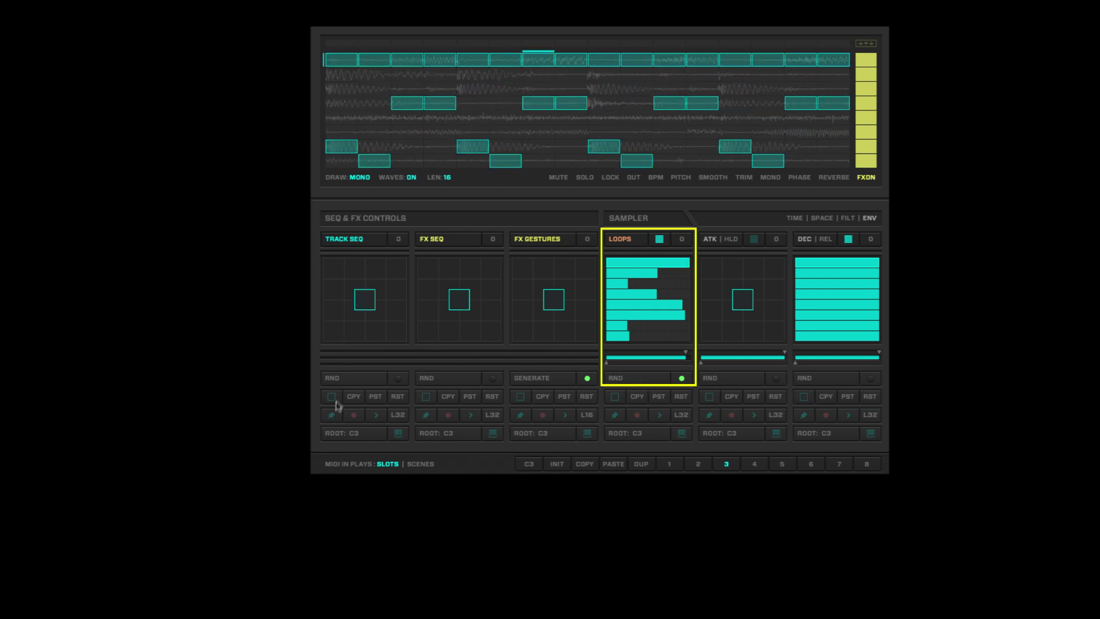
click(640, 383)
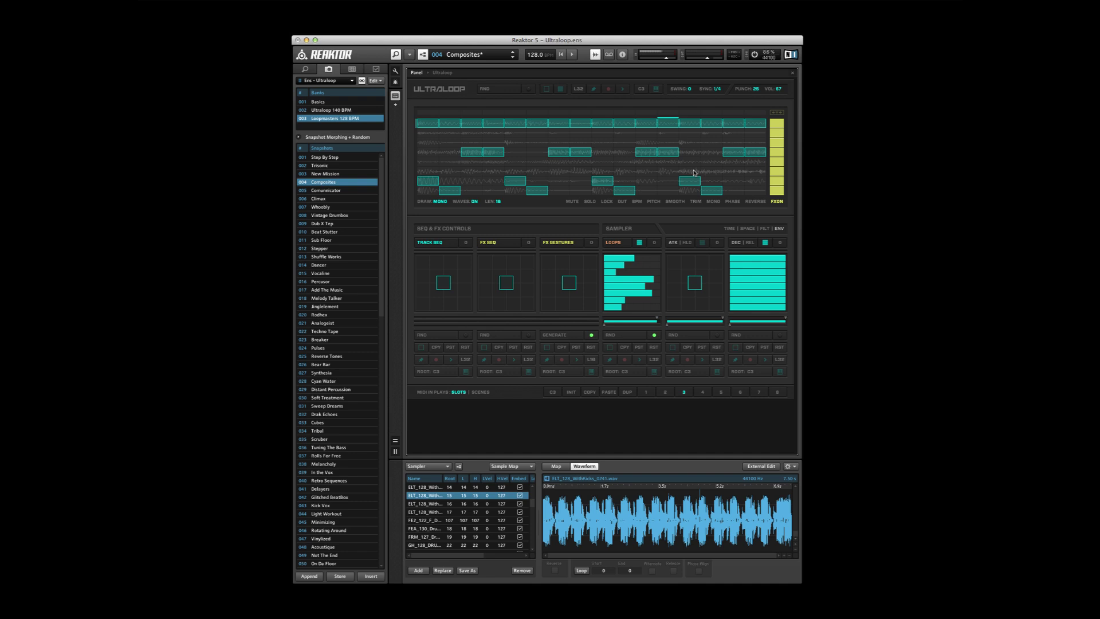
Start playback of the Composites scene 3 pattern.
key(space)
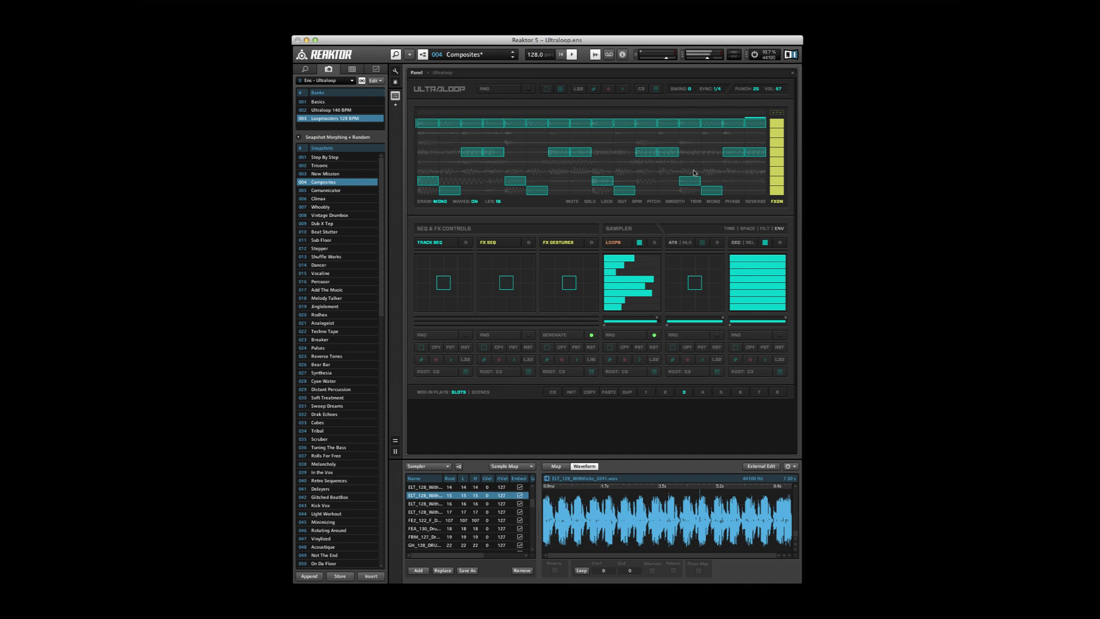